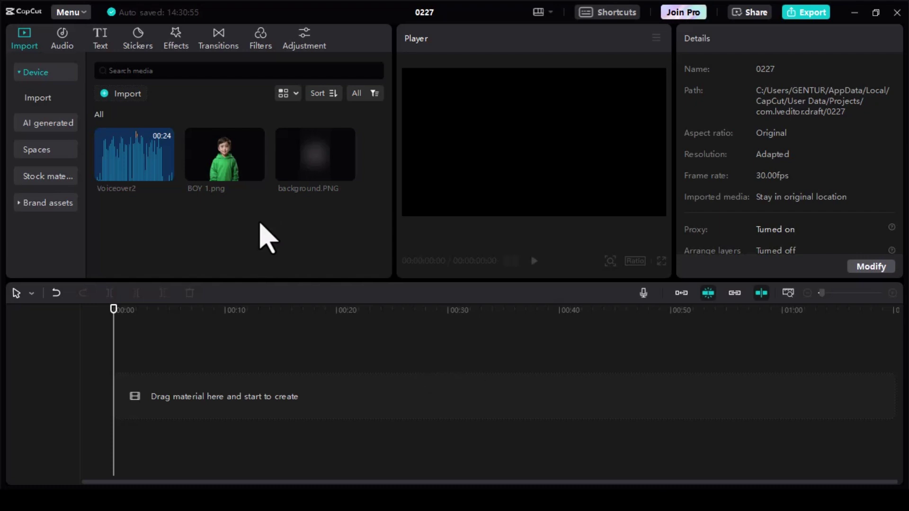
Add the Voiceover2 audio to the start of the timeline and trim its end to a length of 00:00:18:12
mouse_move(141, 162)
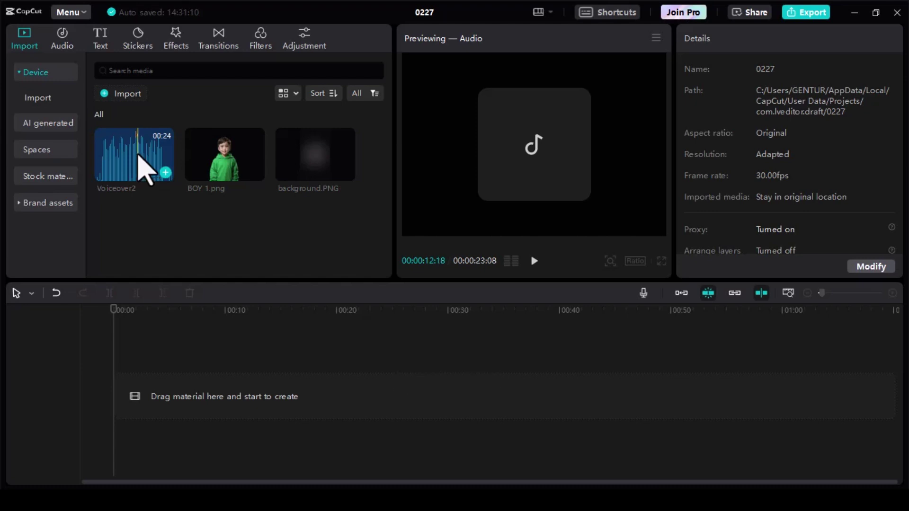
left_click_drag(138, 157, 147, 430)
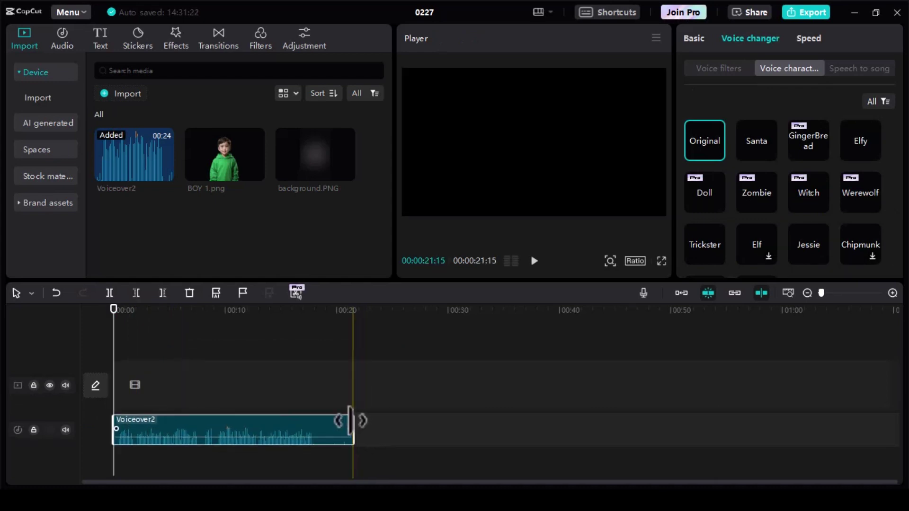
left_click_drag(351, 421, 318, 426)
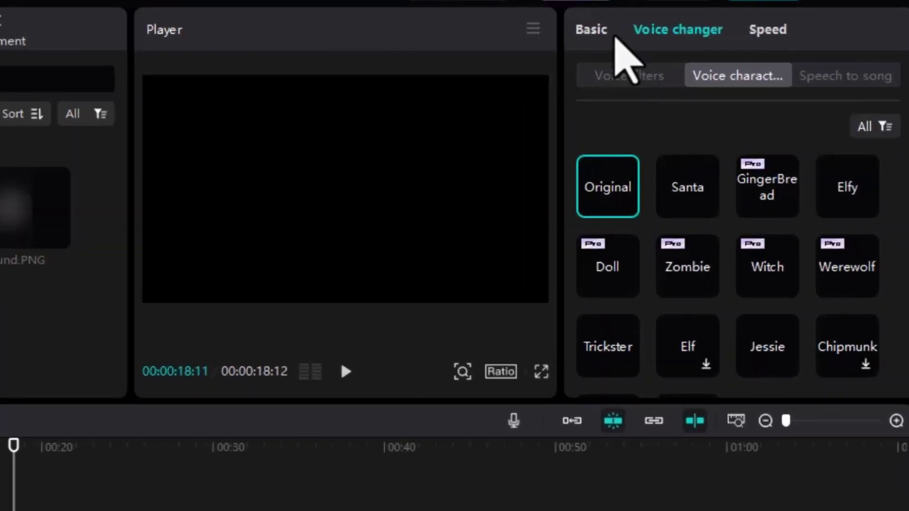
Apply the Trickster voice character to the Voiceover2 clip
left_click(600, 34)
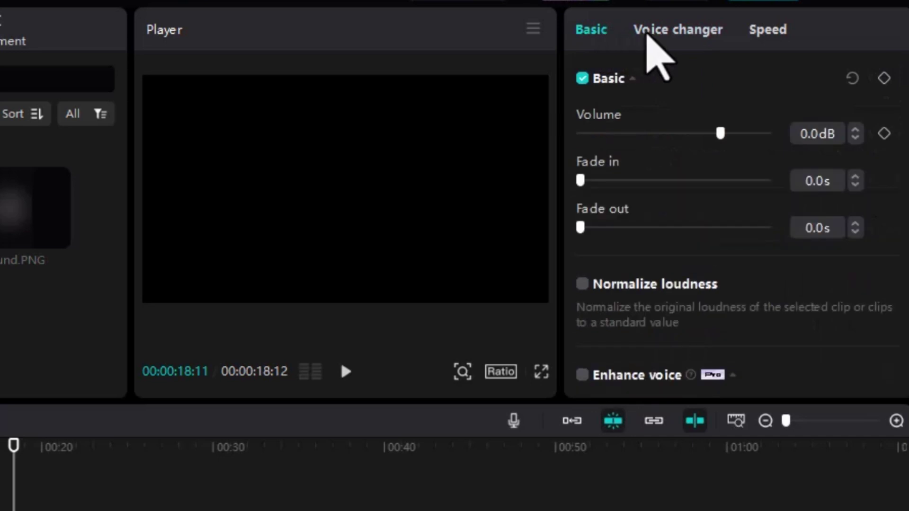
left_click(654, 31)
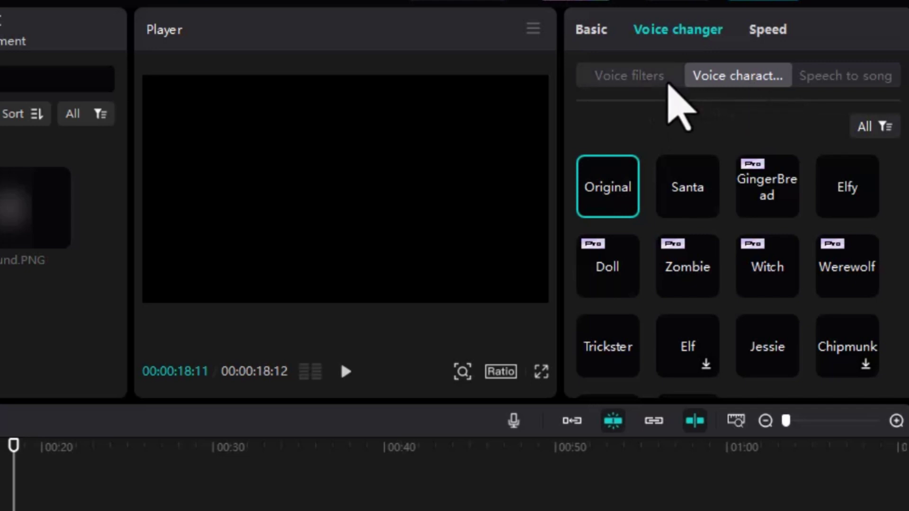
left_click(669, 81)
scroll(784, 280, "down", 5)
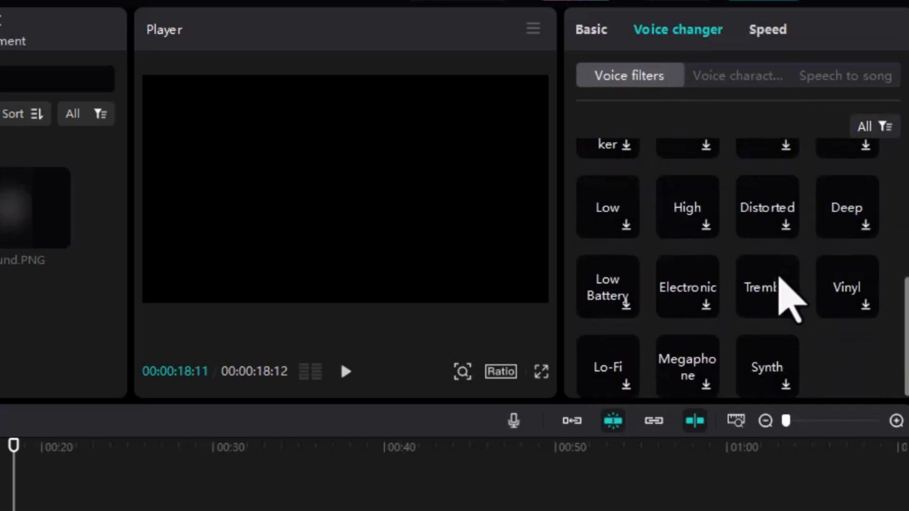
scroll(779, 279, "up", 5)
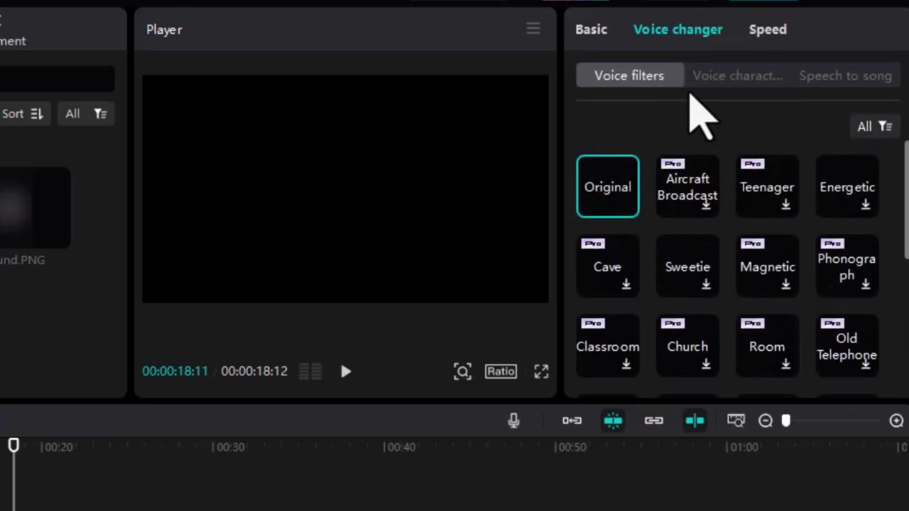
left_click(720, 76)
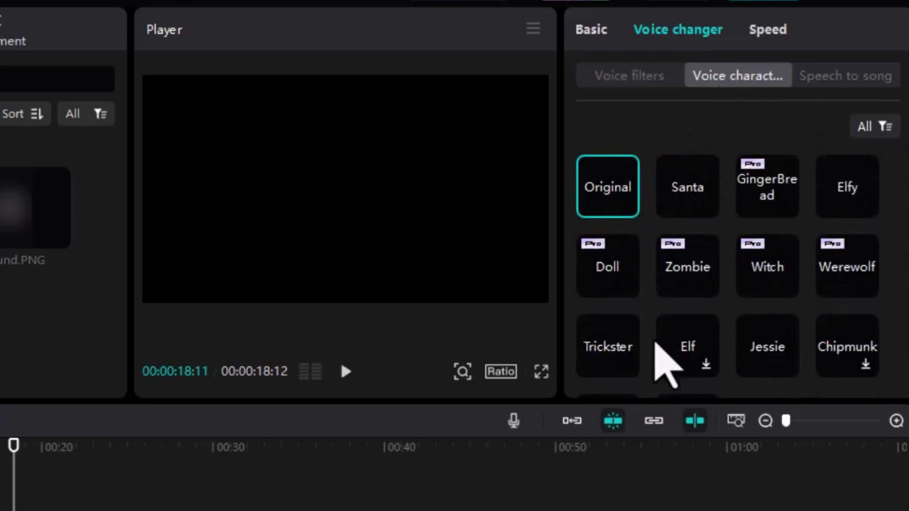
left_click(616, 360)
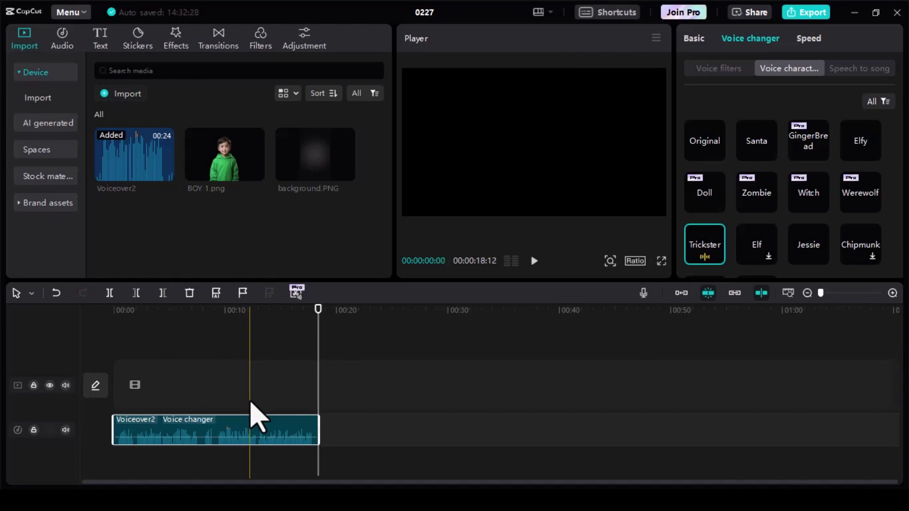
Play back parts of the Voiceover2 clip to check the changed voice
left_click(250, 402)
key("space")
key("space")
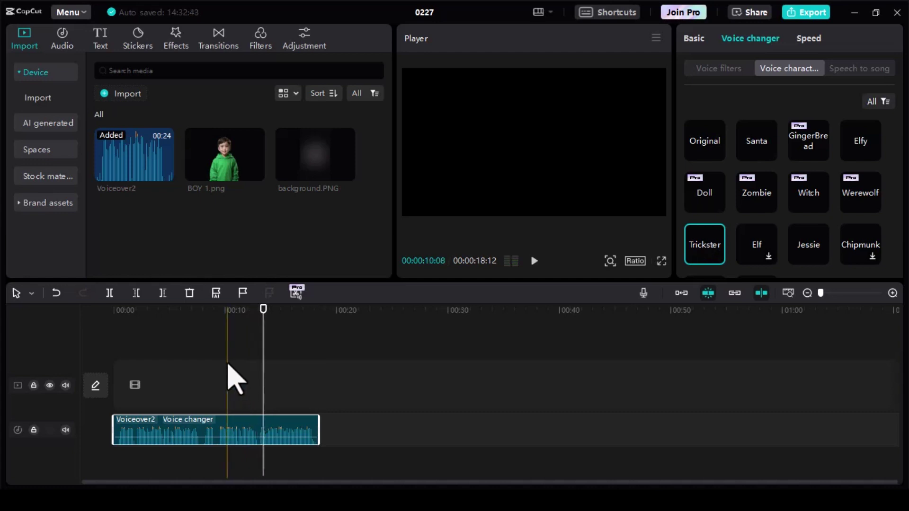
left_click_drag(135, 316, 109, 330)
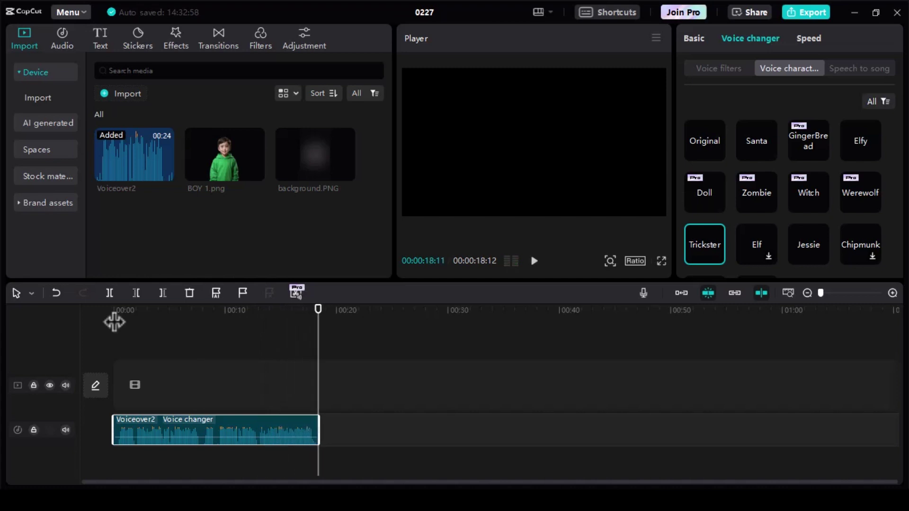
left_click(205, 339)
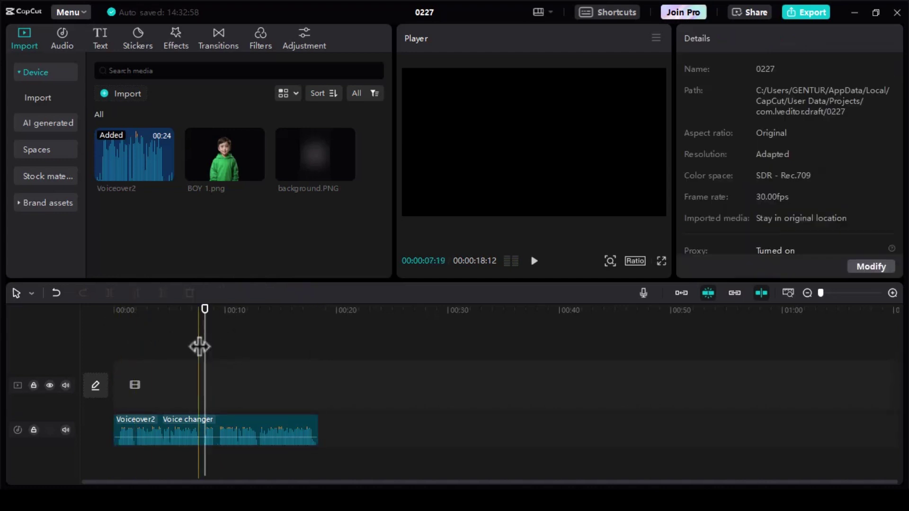
left_click(140, 318)
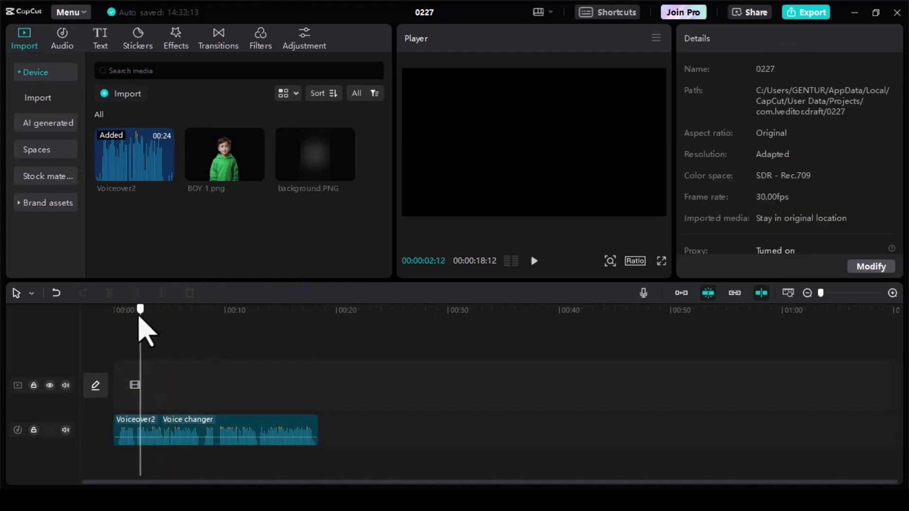
left_click_drag(140, 319, 137, 319)
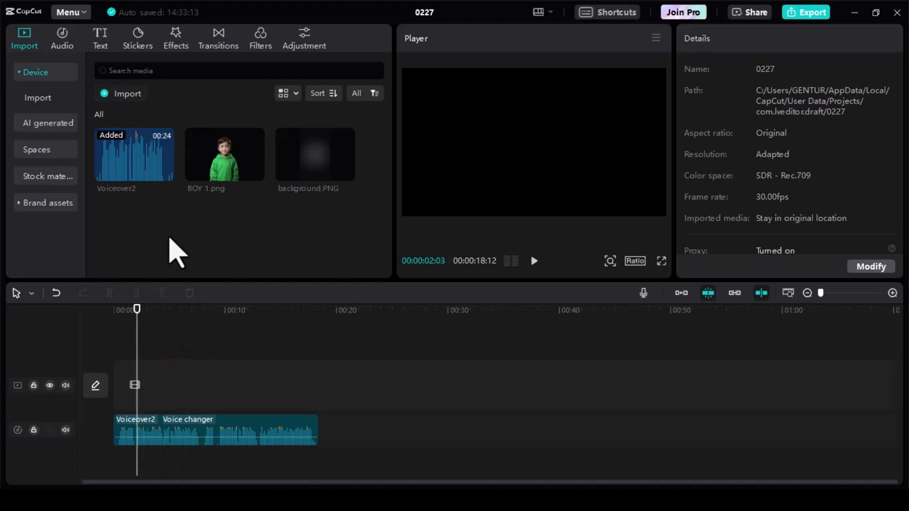
Place background.PNG on the main video track above the voiceover and BOY 1.png on a separate track above it
left_click_drag(219, 184, 283, 183)
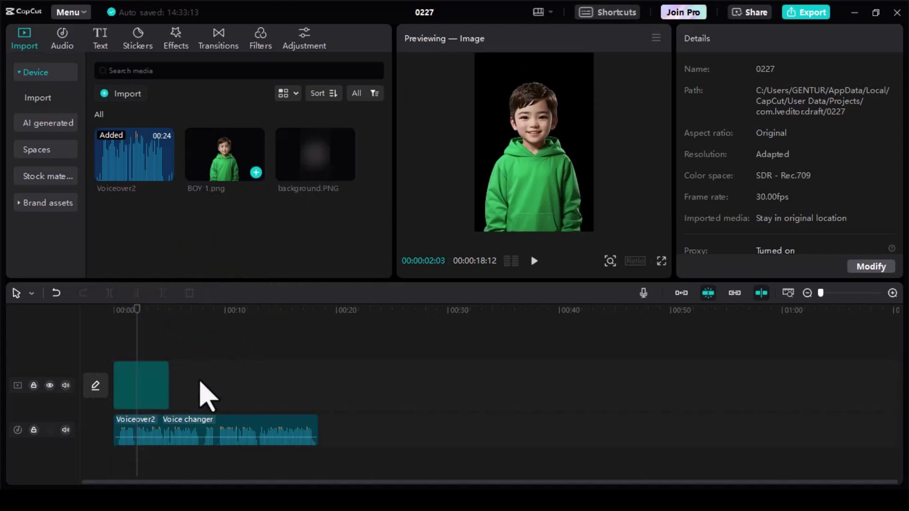
left_click_drag(199, 381, 148, 330)
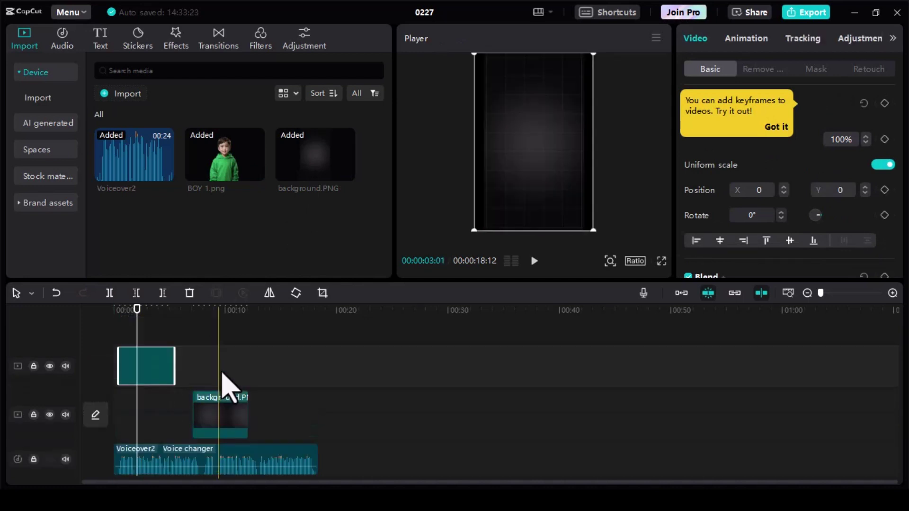
left_click(284, 363)
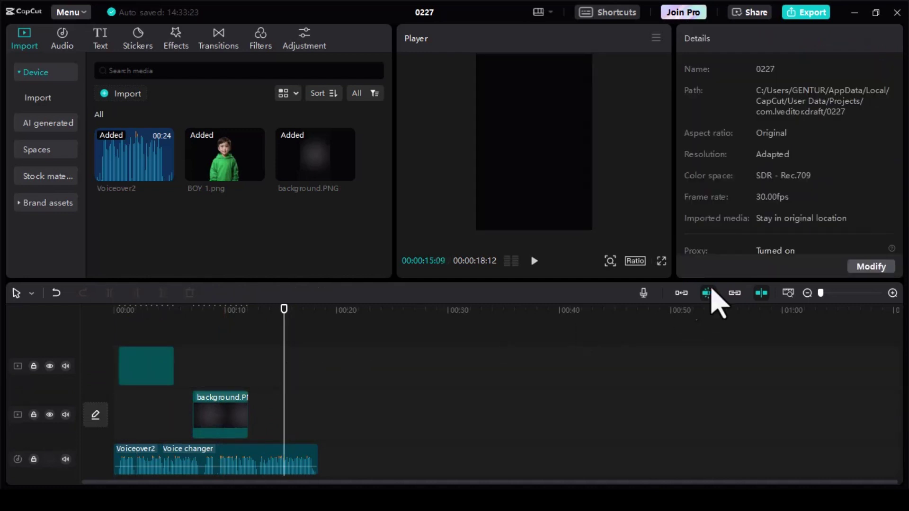
Turn on Arrange layers in the project settings and save the change
left_click(884, 274)
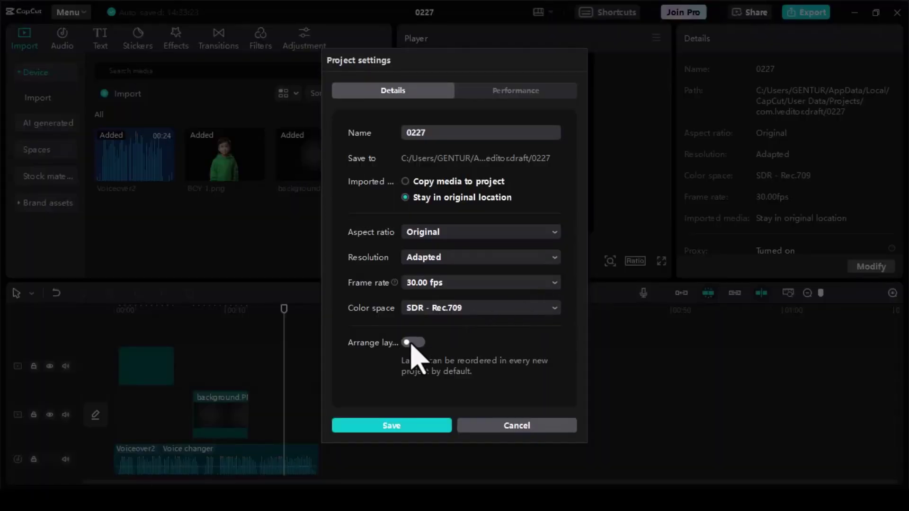
left_click(412, 342)
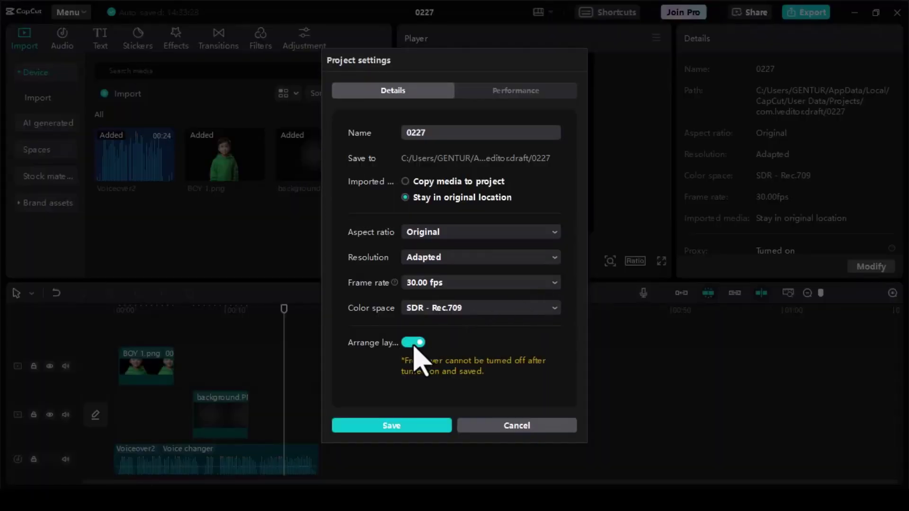
left_click(429, 424)
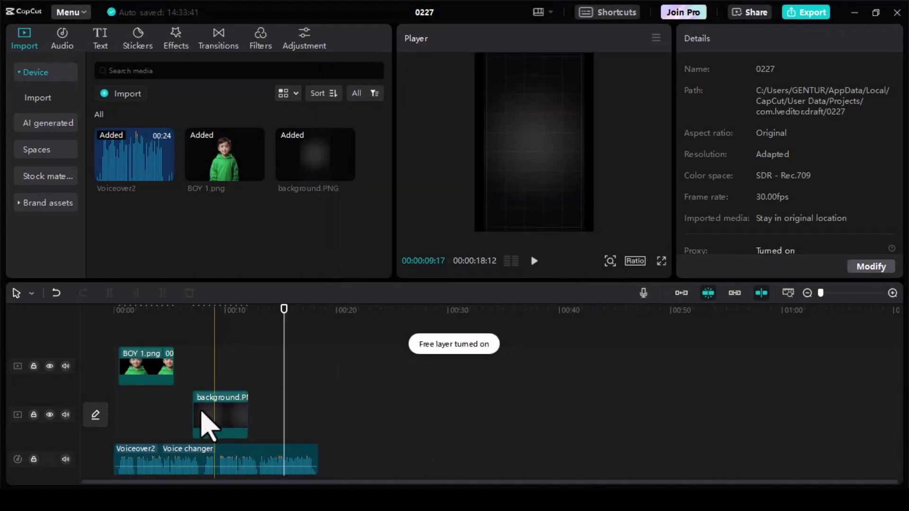
Stretch the BOY 1.png and background.PNG clips to span the whole 00:00:18:12 voiceover, and scale the background to 118%
left_click_drag(201, 412, 317, 406)
left_click_drag(134, 363, 321, 374)
left_click(294, 417)
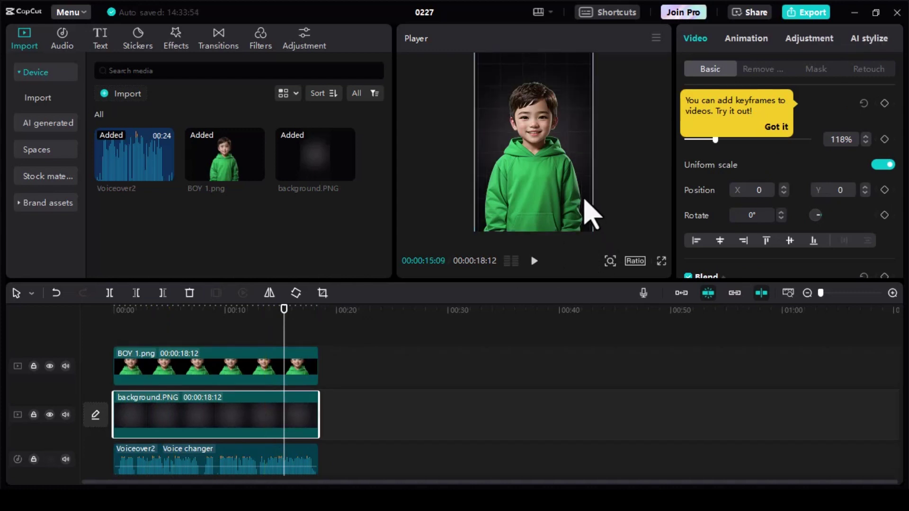
key("ctrl+shift+f")
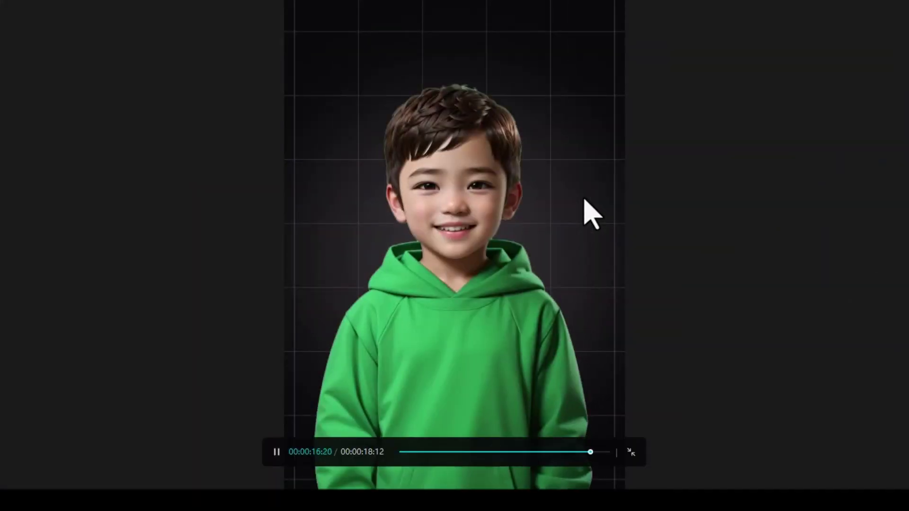
key("Escape")
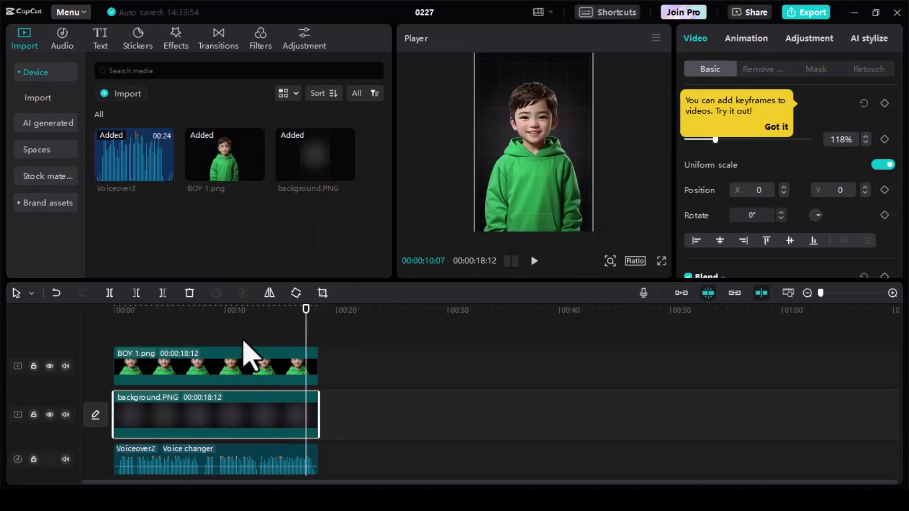
Apply the Shake video effect from the Nightclub category to the BOY 1.png clip
left_click(263, 377)
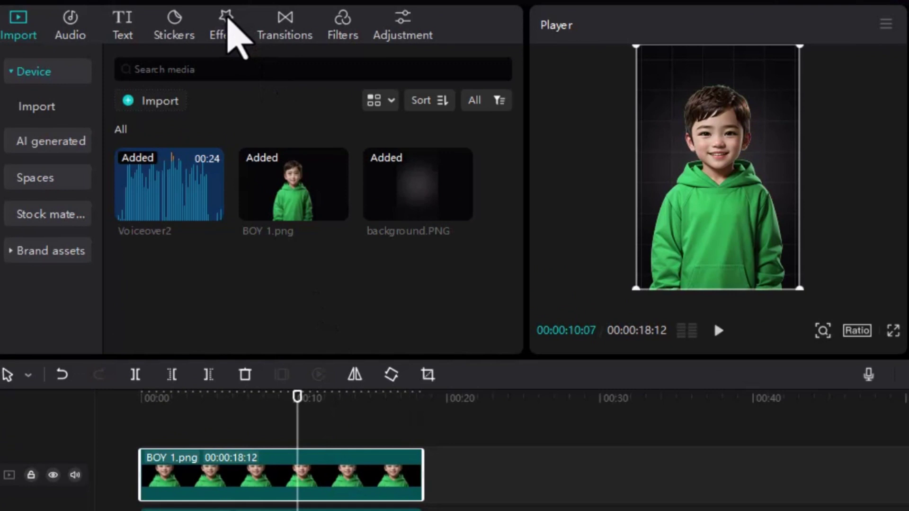
left_click(228, 19)
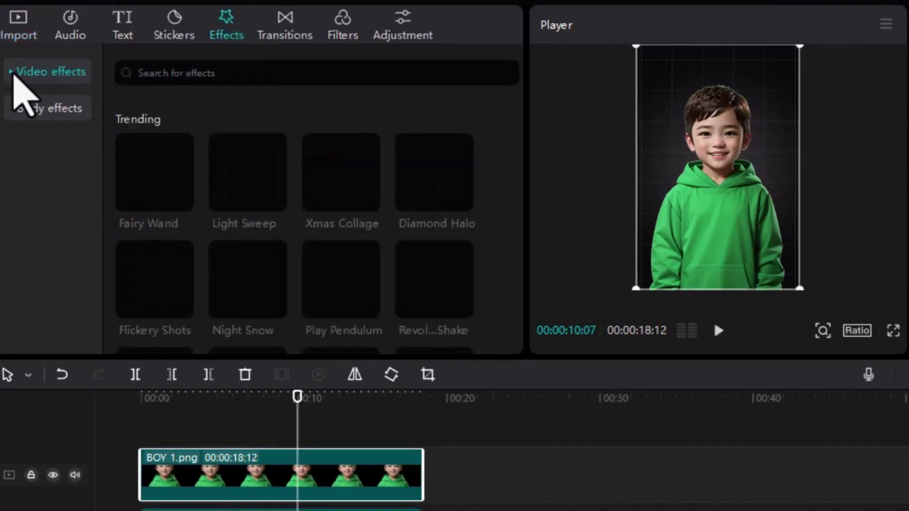
left_click(14, 74)
left_click(55, 240)
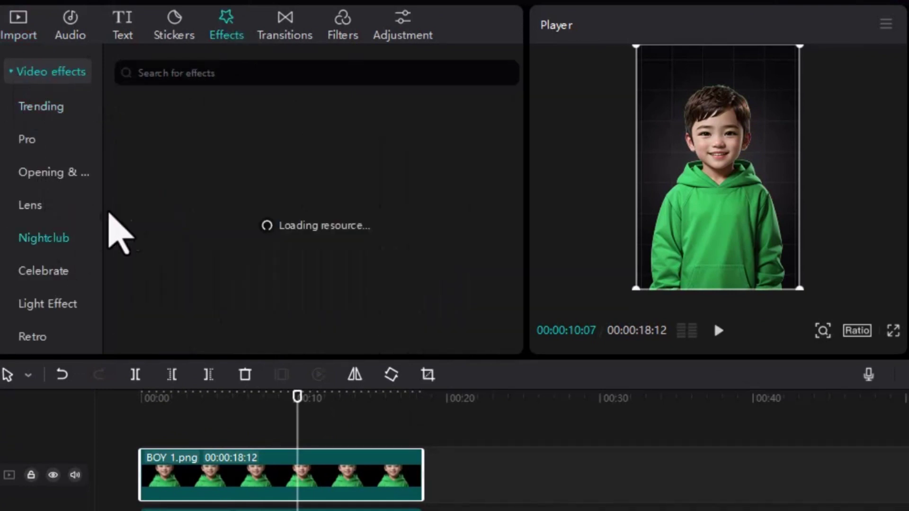
scroll(257, 201, "down", 2)
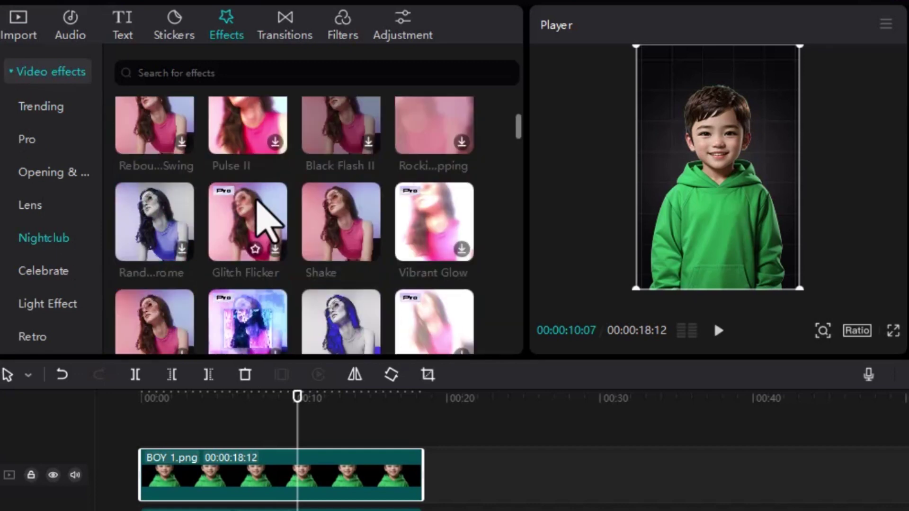
scroll(257, 201, "down", 2)
scroll(258, 204, "up", 4)
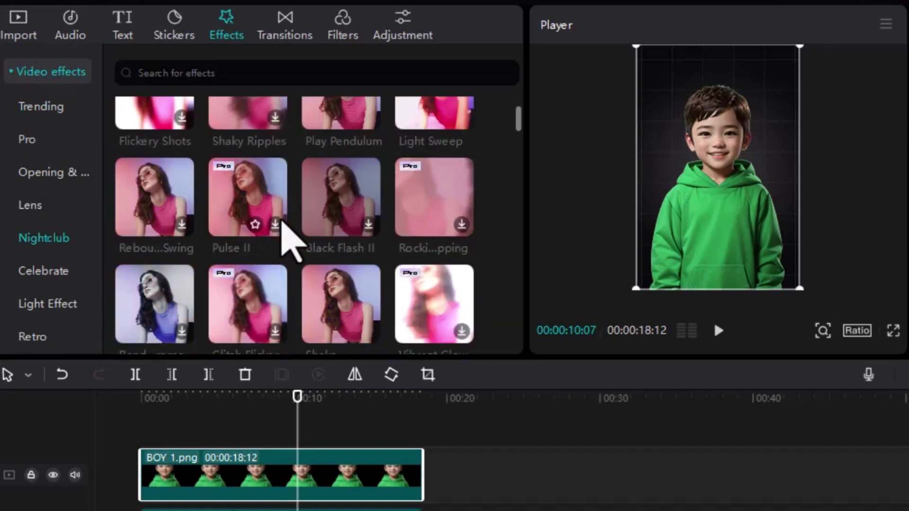
left_click_drag(353, 303, 257, 461)
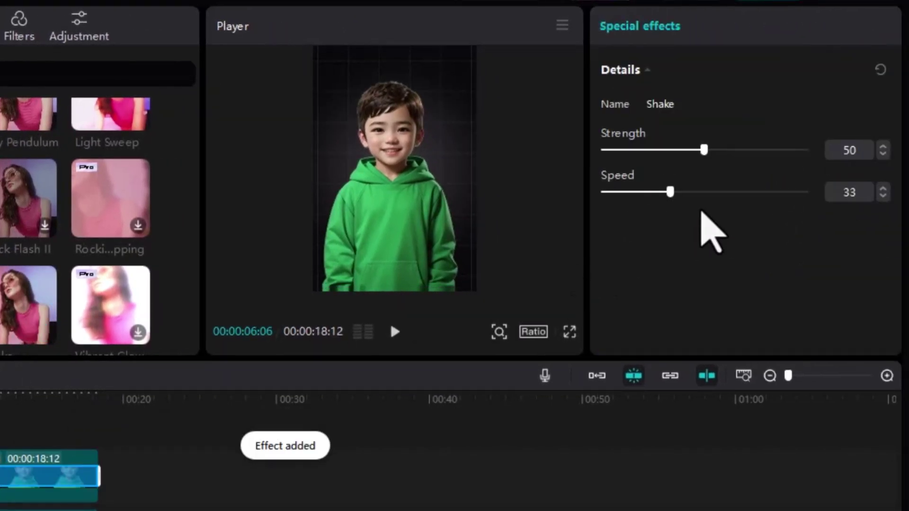
Set the Shake effect's strength to 4 and its speed to 4
left_click_drag(700, 155, 672, 156)
left_click_drag(866, 150, 832, 156)
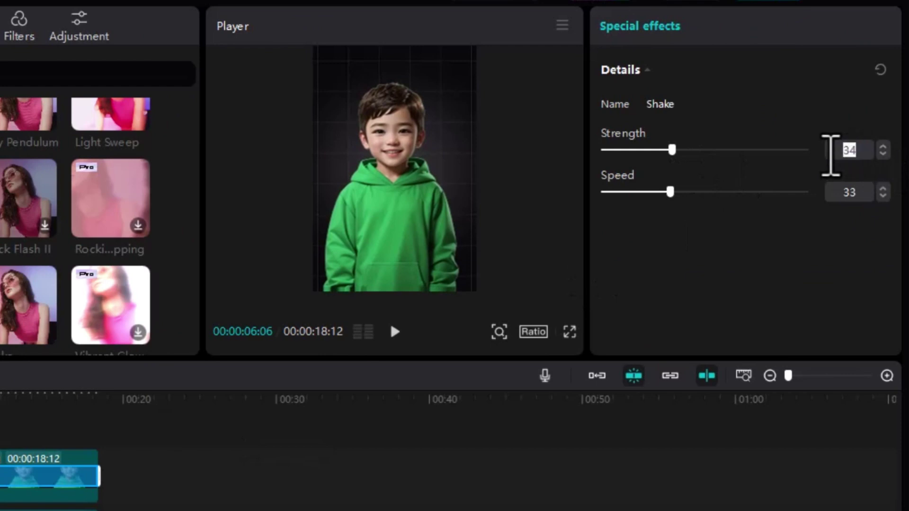
type("4")
left_click(855, 192)
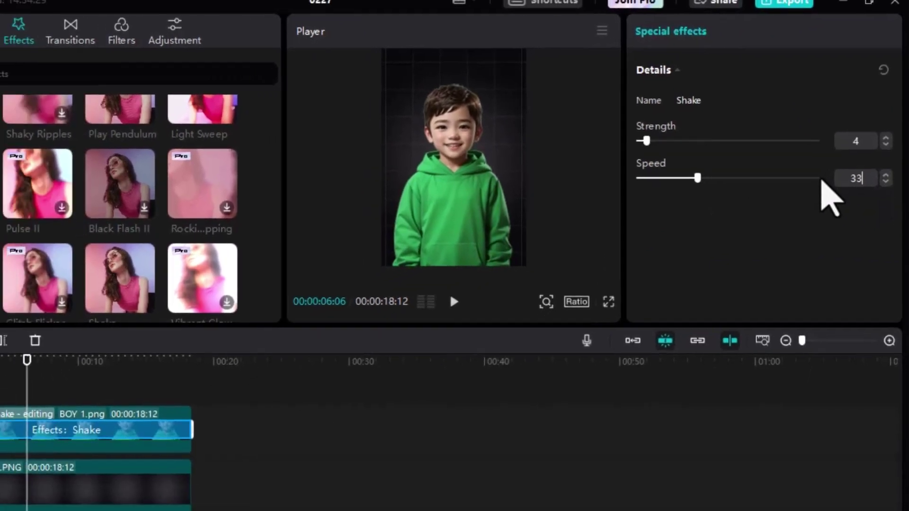
left_click_drag(863, 179, 822, 180)
type("4")
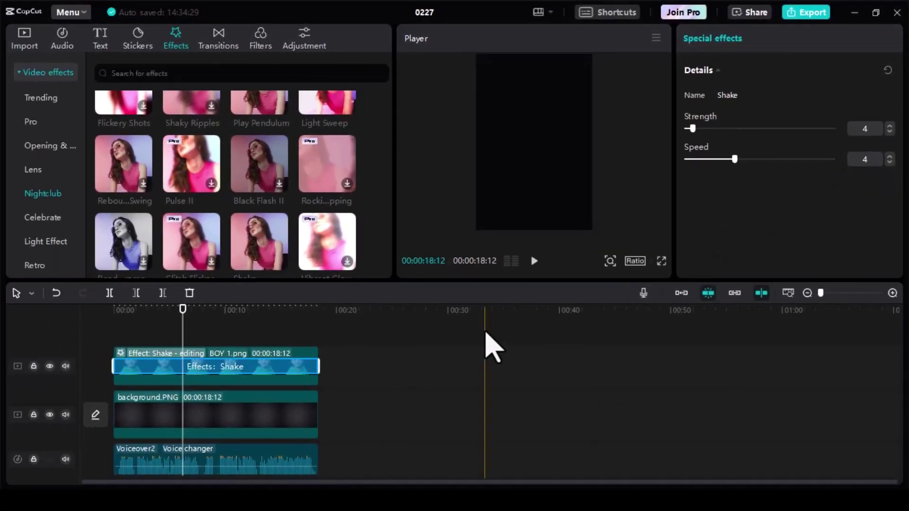
Play the project from the beginning in full screen to check the Shake effect on the boy
left_click(394, 391)
left_click(110, 315)
key("ctrl+shift+f")
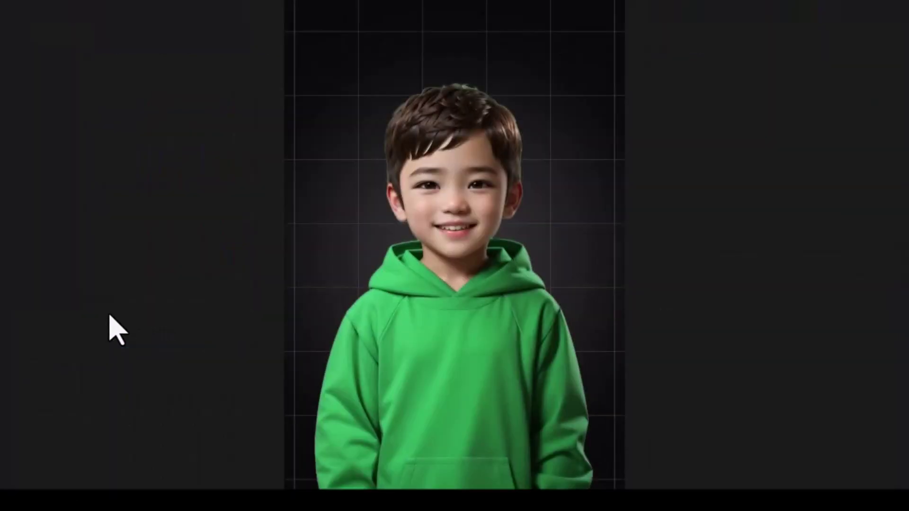
key("space")
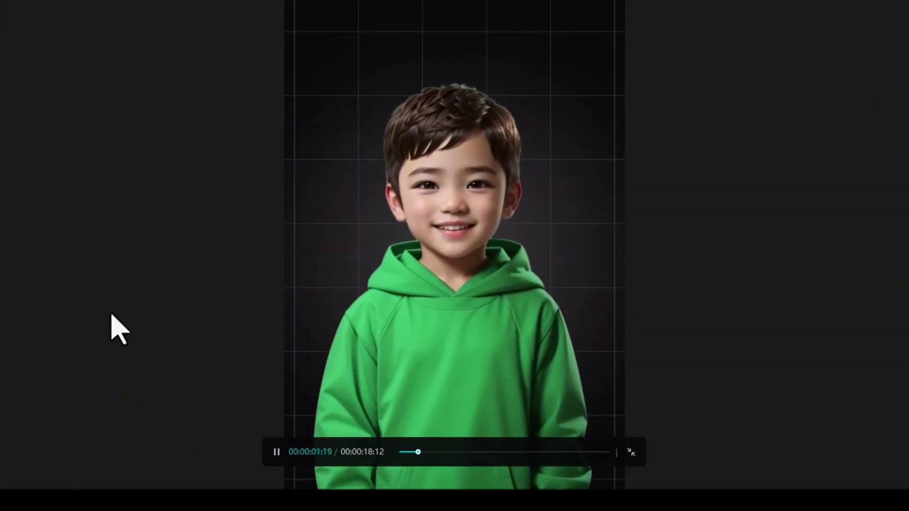
key("space")
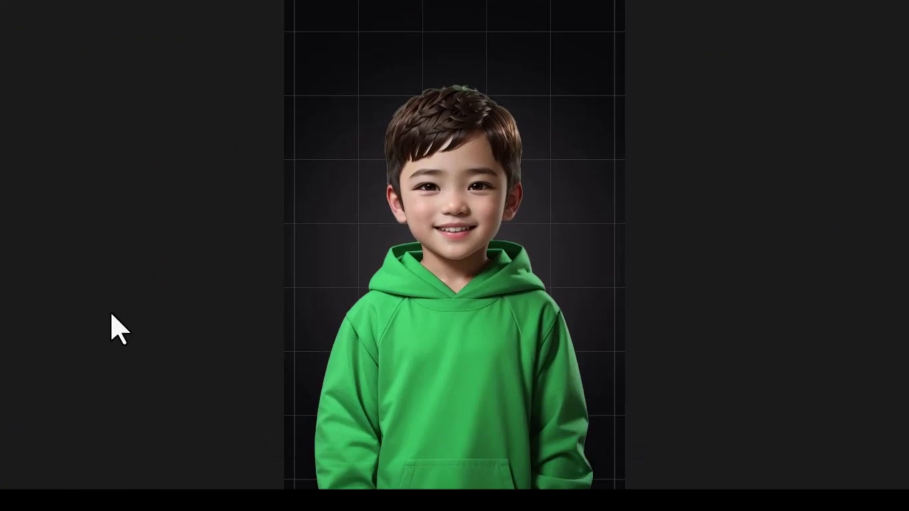
Apply the Cutout Poster body effect from the Stroke category to the BOY 1.png clip and preview it in full screen
key("Escape")
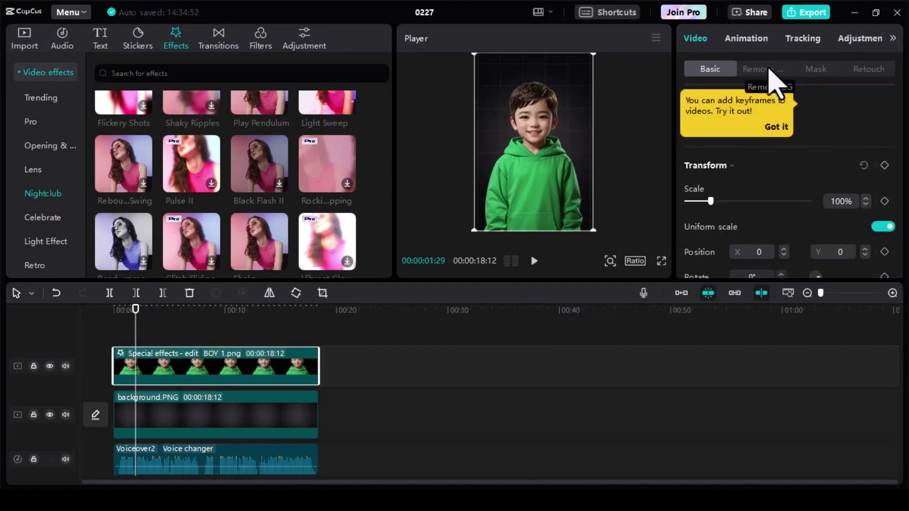
left_click(769, 69)
scroll(814, 223, "down", 3)
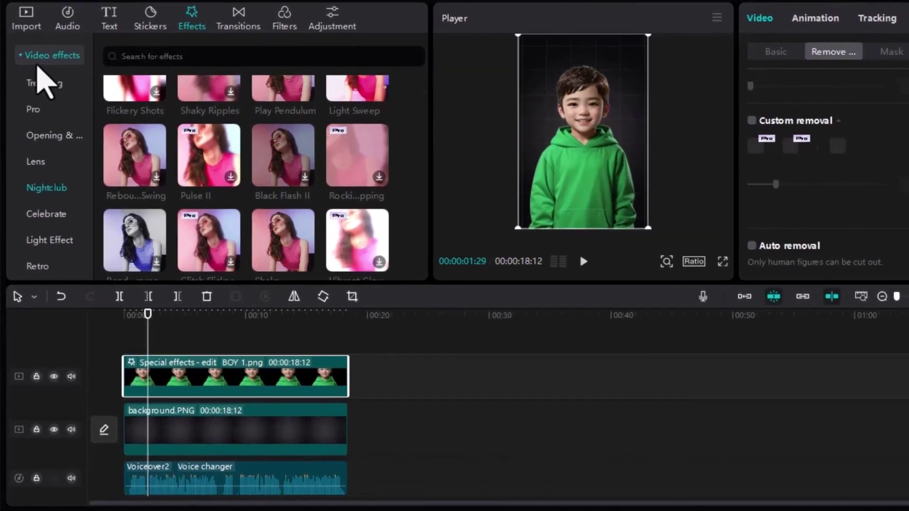
left_click(35, 74)
left_click(27, 80)
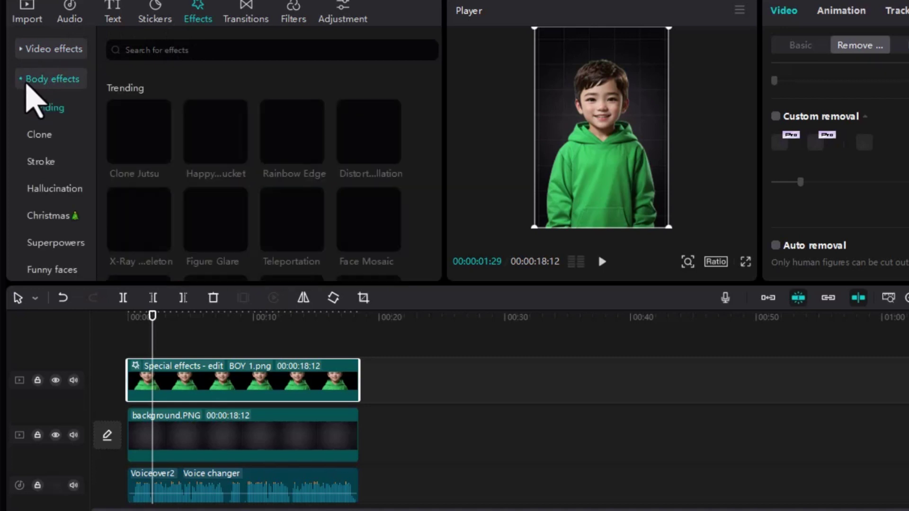
left_click(48, 163)
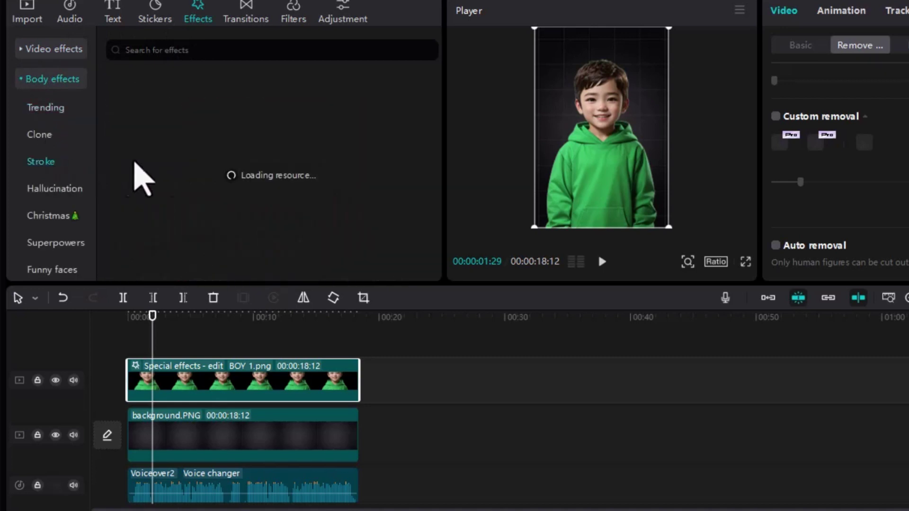
scroll(250, 172, "down", 4)
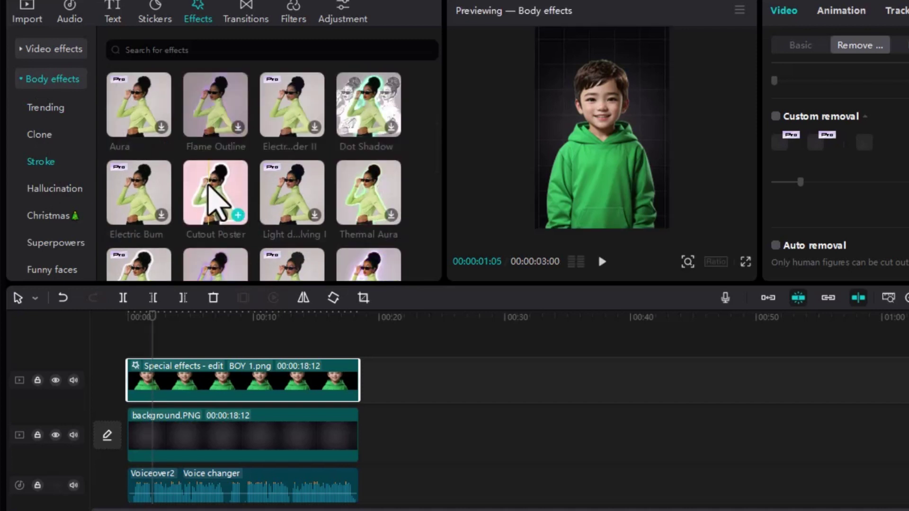
left_click_drag(213, 192, 179, 373)
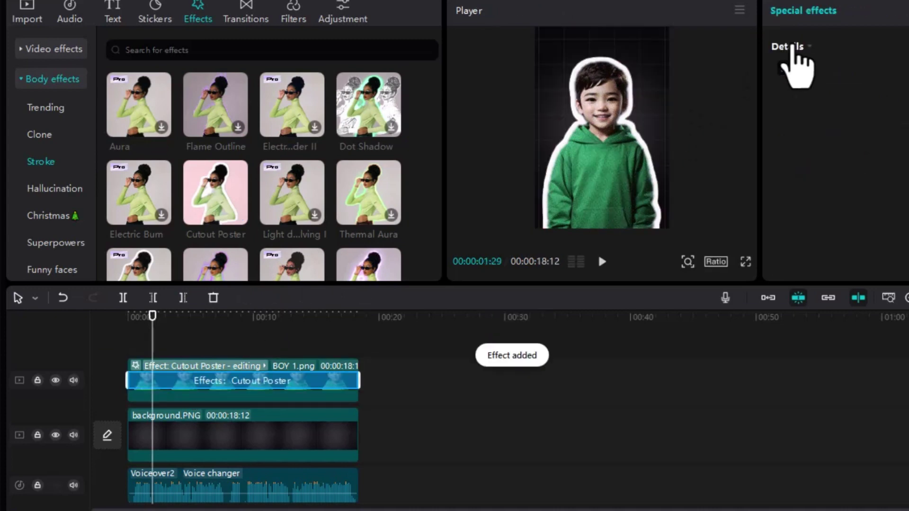
key("ctrl+shift+f")
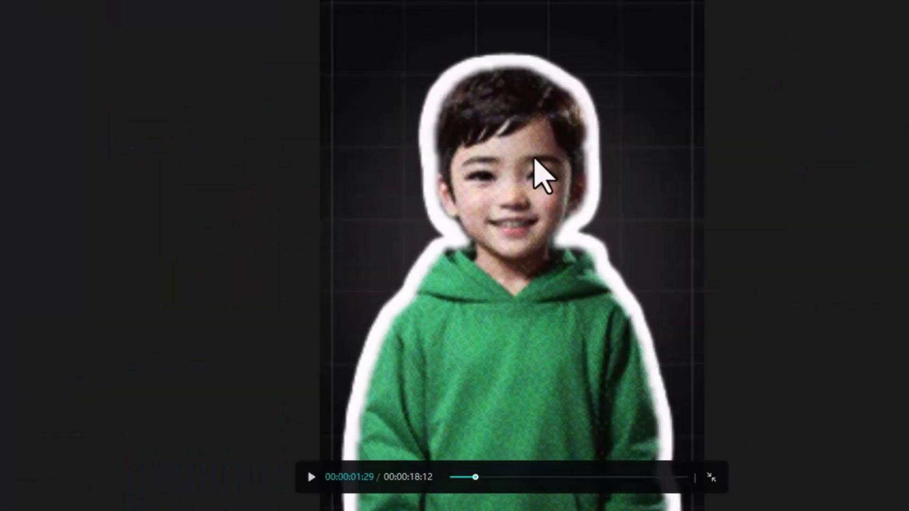
key("Escape")
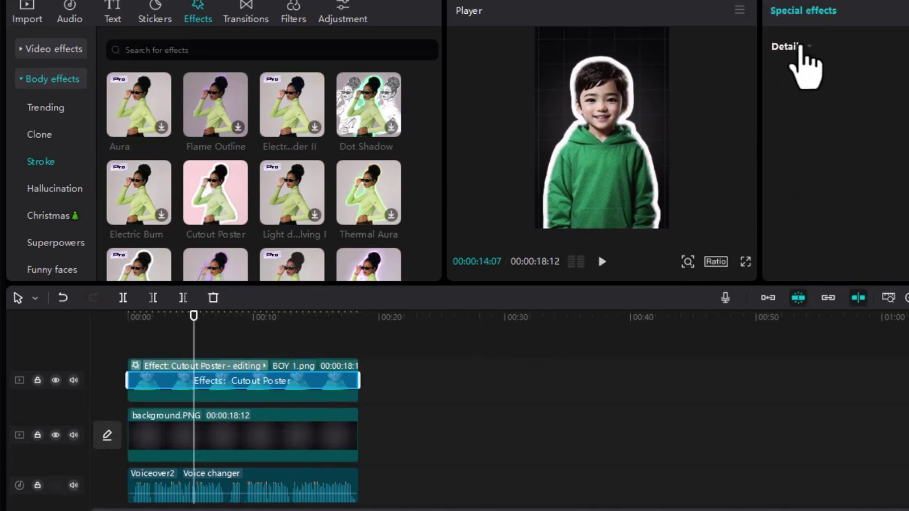
Set the Cutout Poster effect's Filters, Strength and Size to 0 and its Texture to 13
left_click(797, 50)
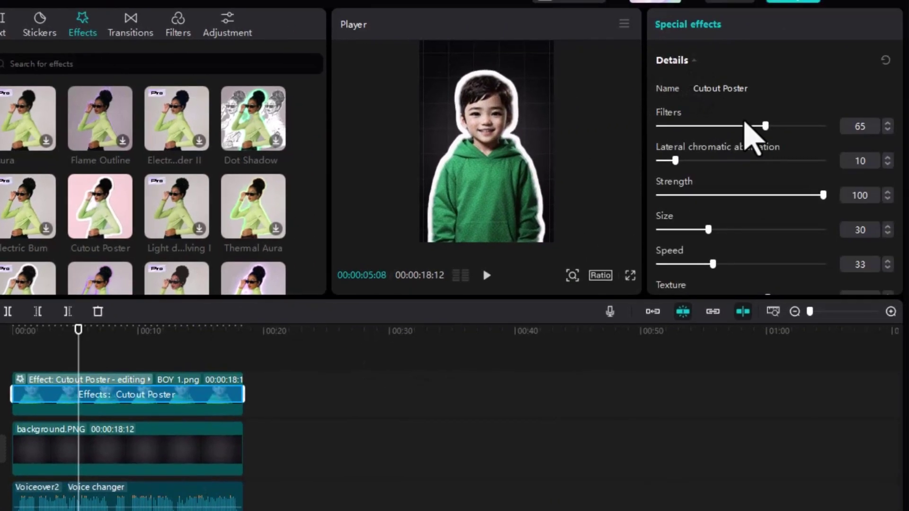
left_click_drag(766, 126, 756, 126)
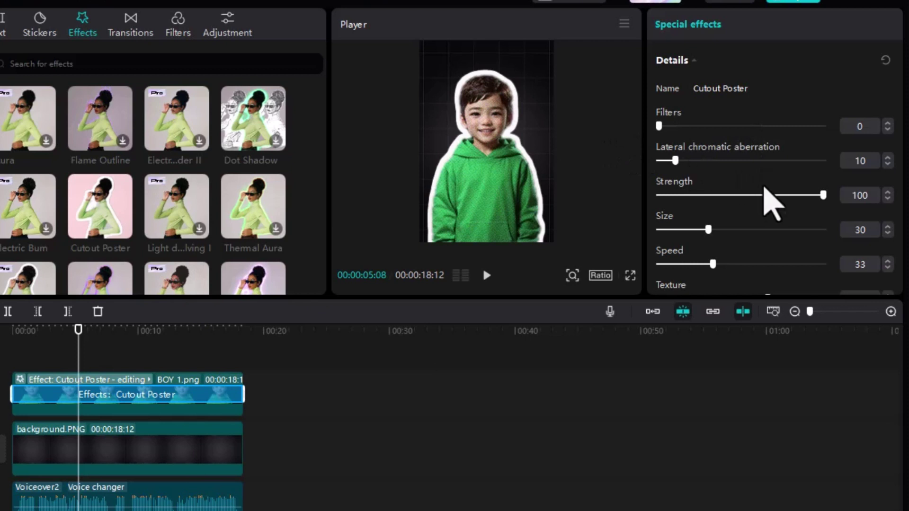
left_click_drag(741, 194, 567, 197)
left_click_drag(707, 228, 587, 230)
scroll(765, 260, "down", 2)
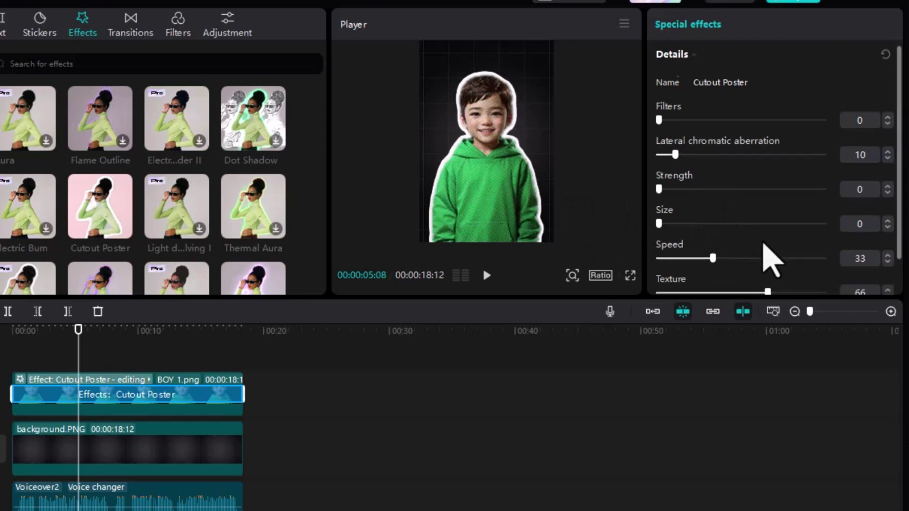
left_click_drag(766, 251, 679, 262)
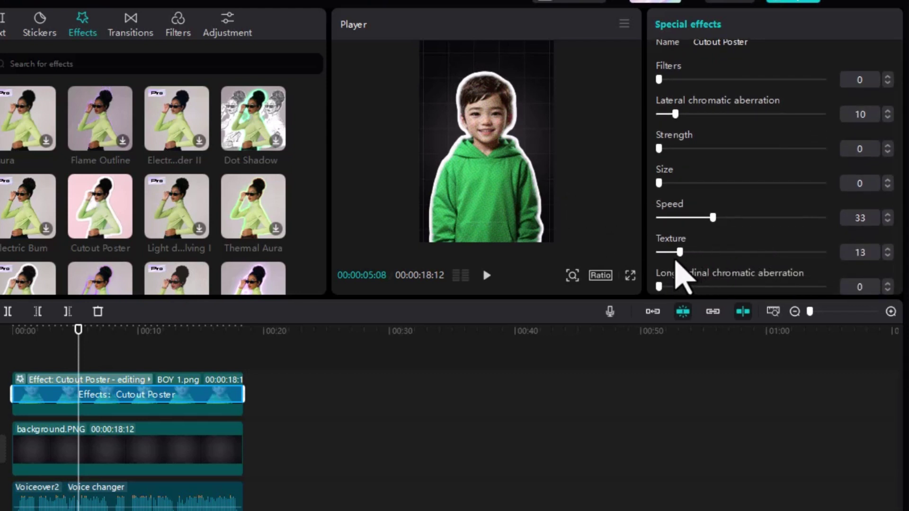
Play the project from the beginning in full screen to check the adjusted white outline around the boy
left_click(630, 275)
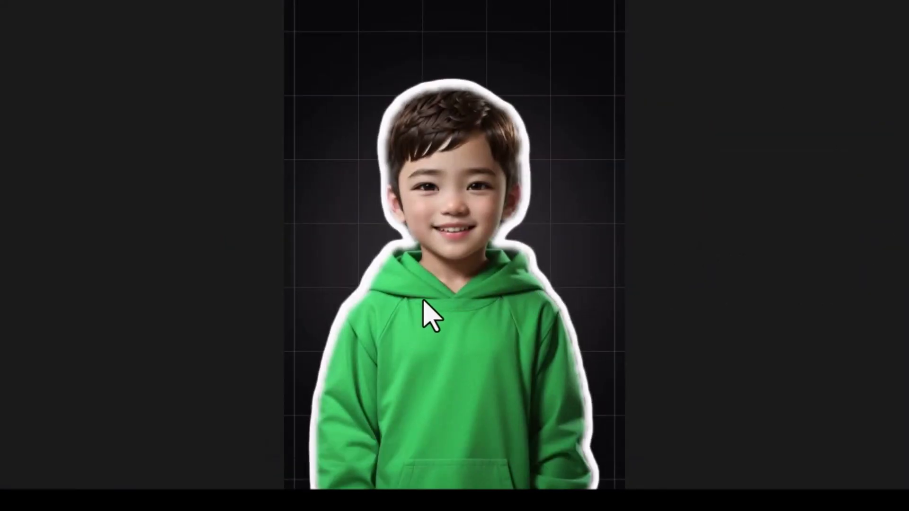
key("Escape")
left_click(188, 333)
left_click_drag(155, 314, 70, 309)
key("ctrl+shift+f")
key("space")
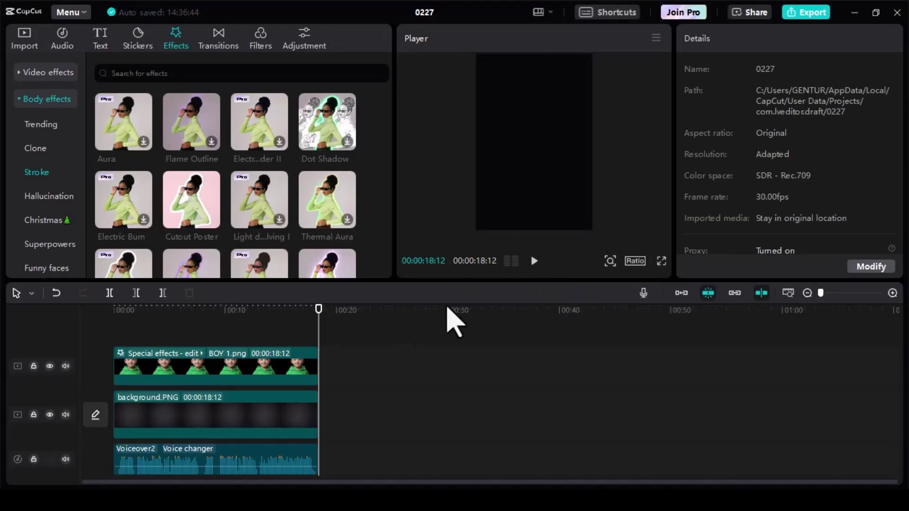
left_click(254, 326)
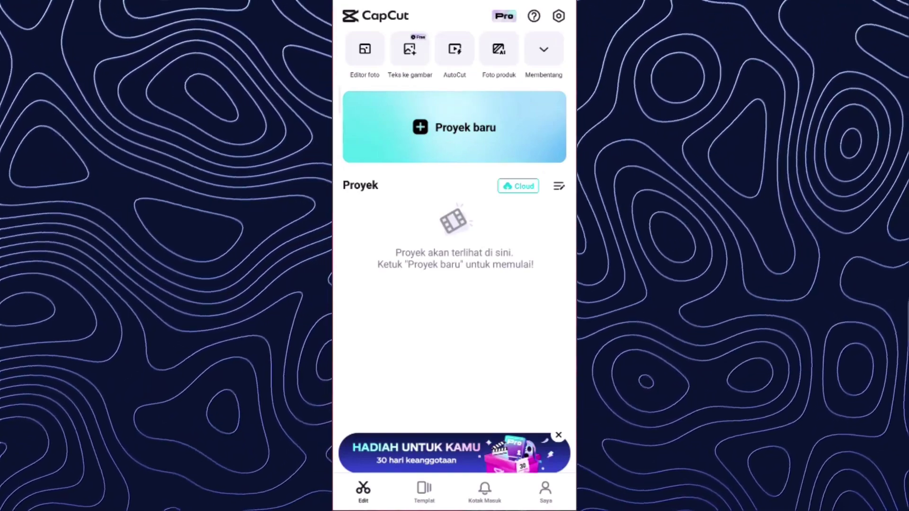
Switch to the CapCut mobile app and start a new project with the 00:18 video of the boy
left_click(455, 127)
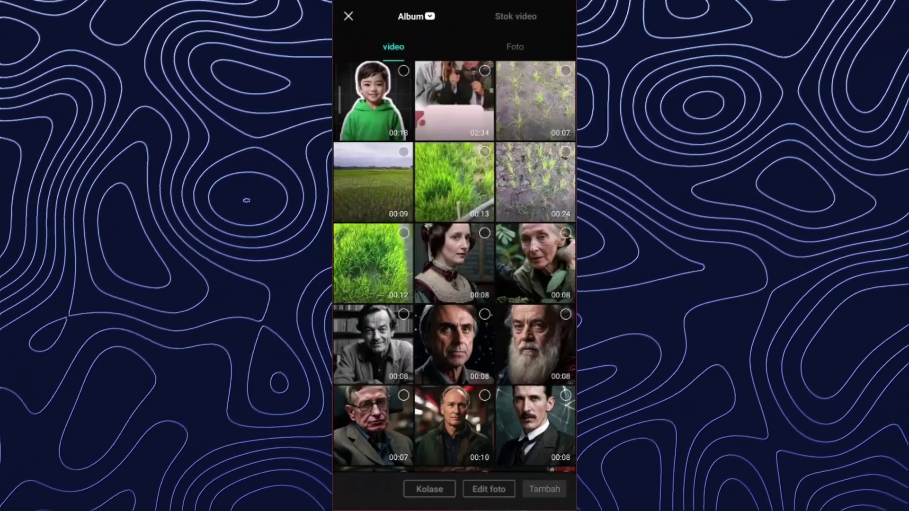
left_click(404, 71)
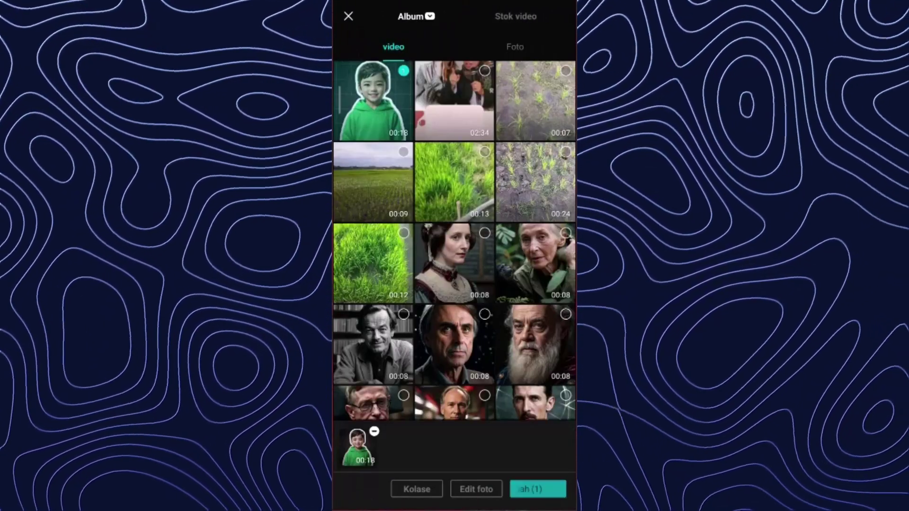
left_click(538, 489)
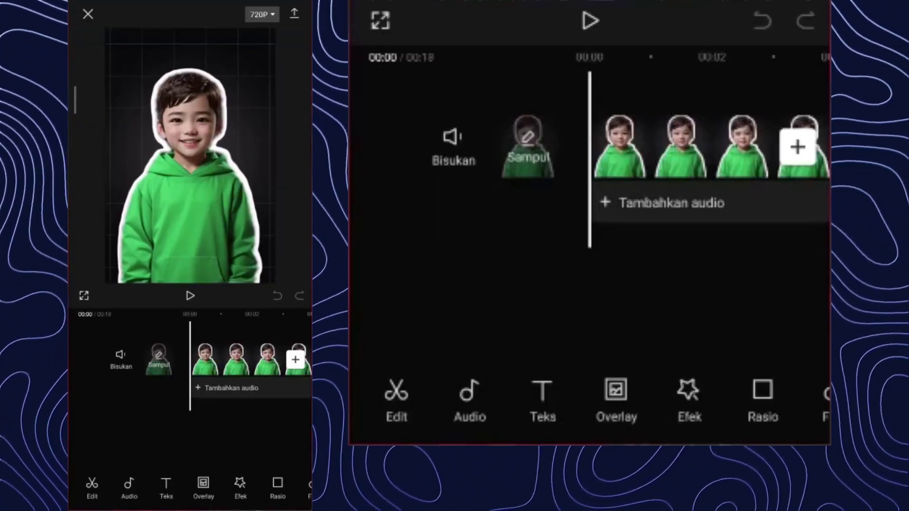
scroll(190, 360, "right", 3)
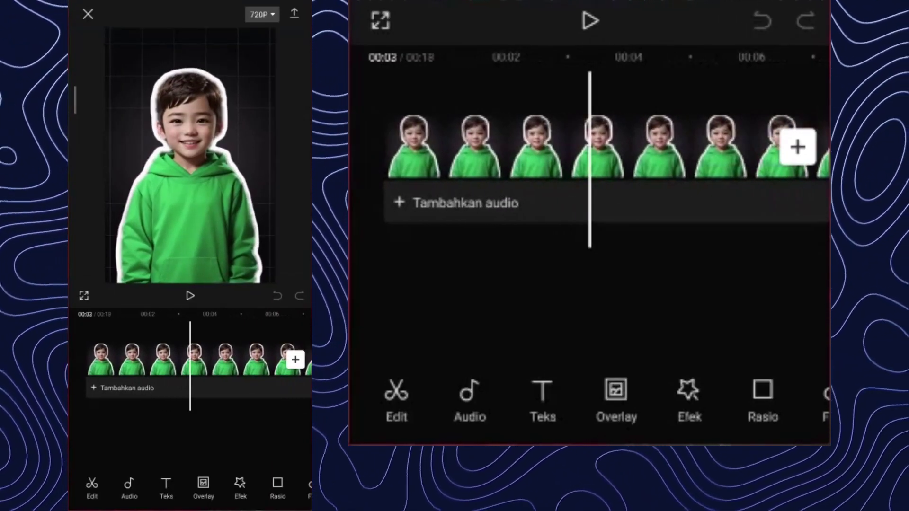
scroll(190, 360, "down", 3)
scroll(190, 360, "left", 3)
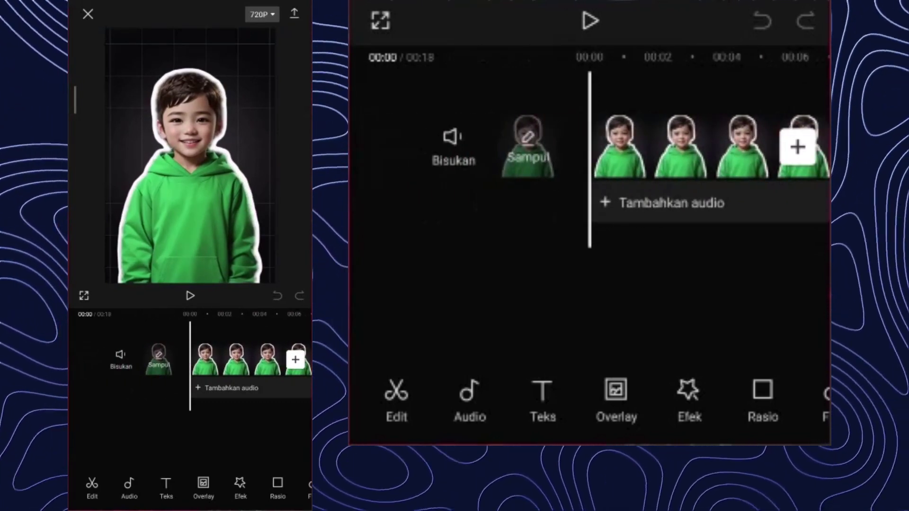
Add suara berita.MP3 from the device's audio files to the start of the project and play it back
left_click(128, 489)
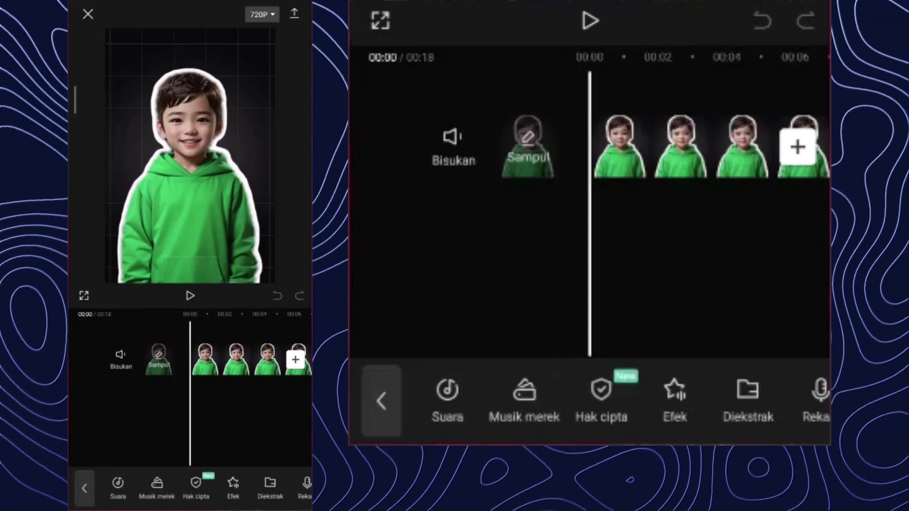
left_click(118, 485)
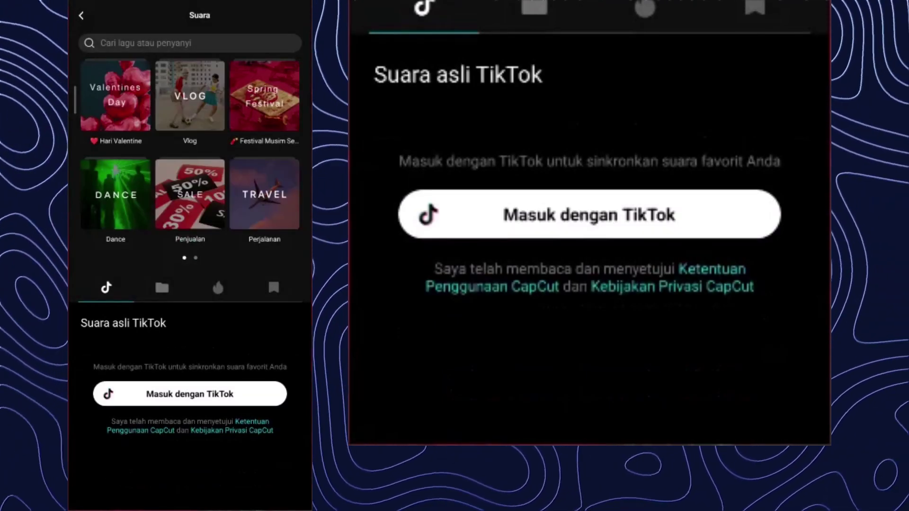
left_click(162, 288)
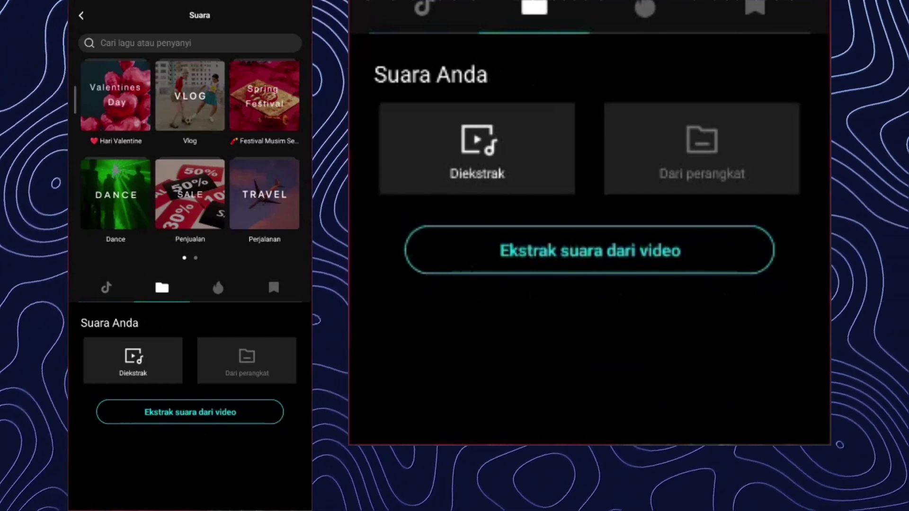
left_click(247, 361)
scroll(190, 332, "down", 5)
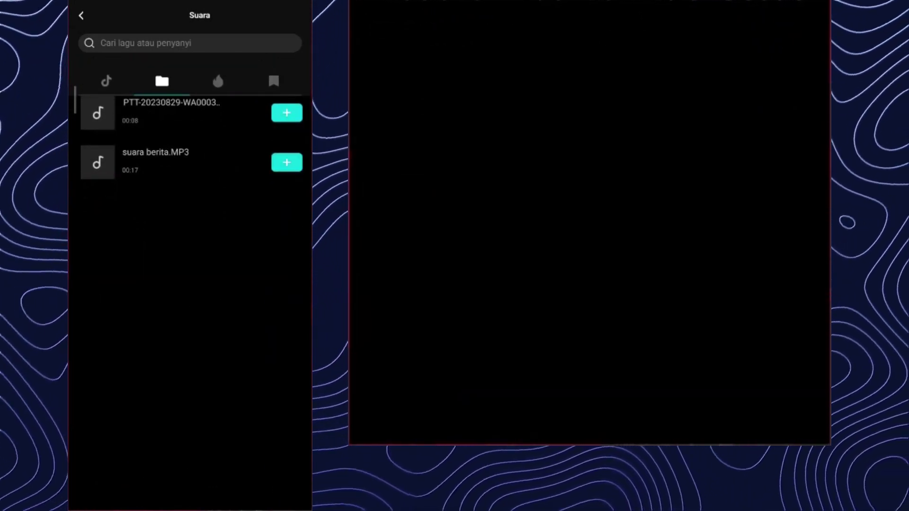
left_click(286, 162)
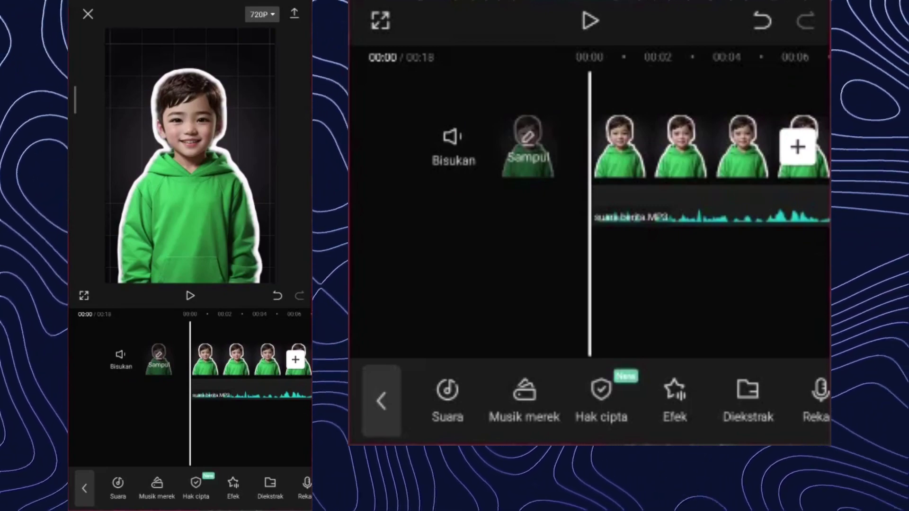
left_click(190, 296)
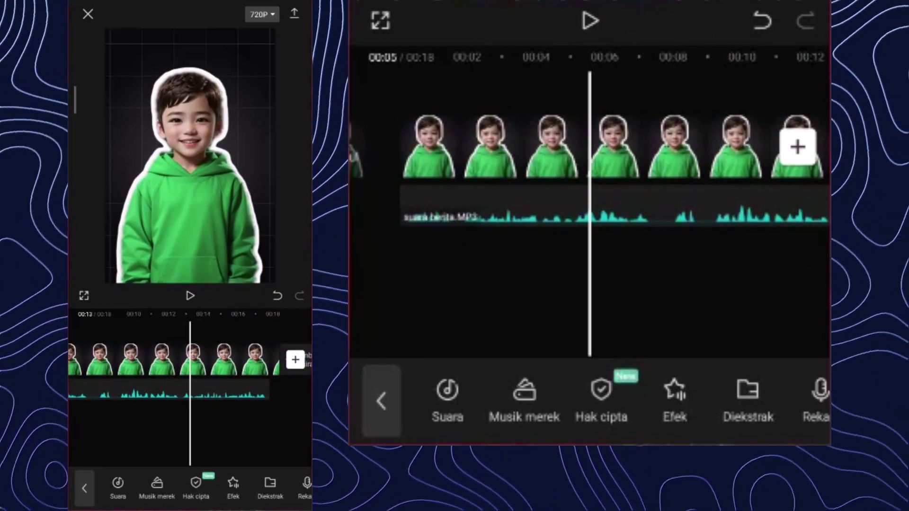
left_click(590, 21)
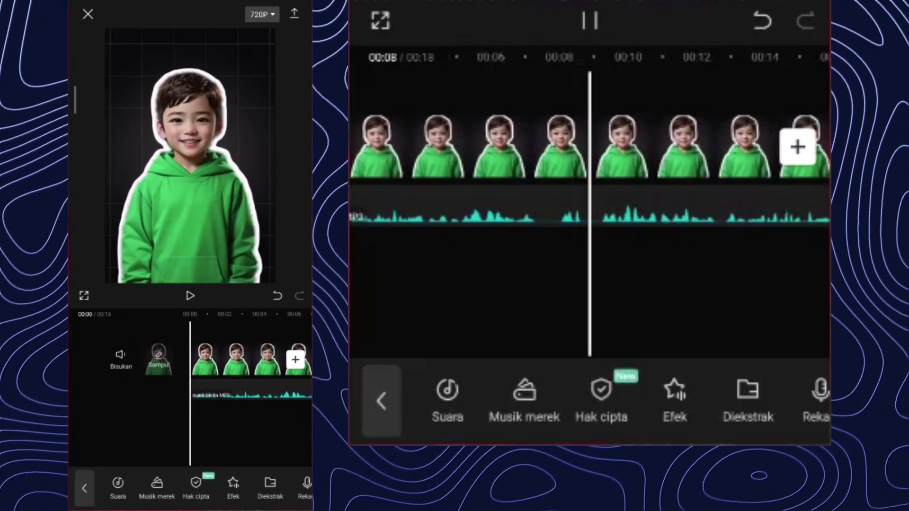
Apply the Trickster voice effect from the Lucu category to the suara berita.MP3 clip
left_click(251, 390)
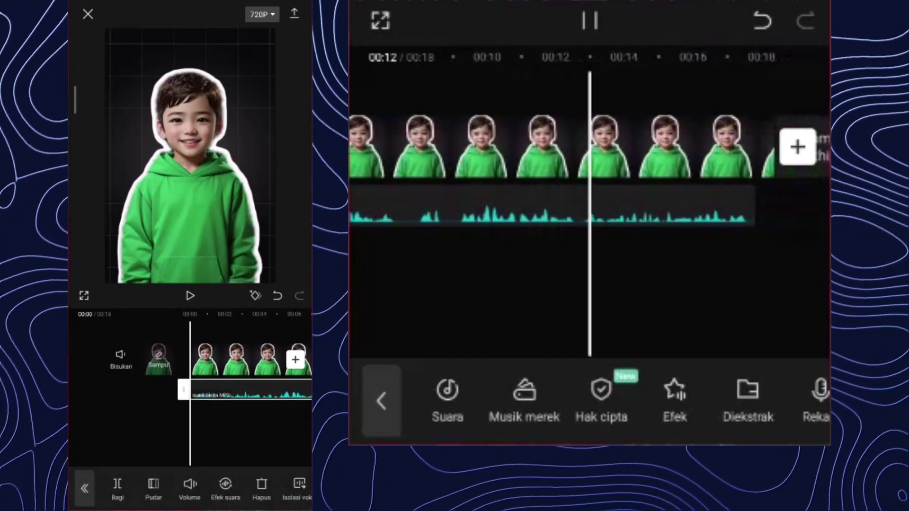
left_click(590, 21)
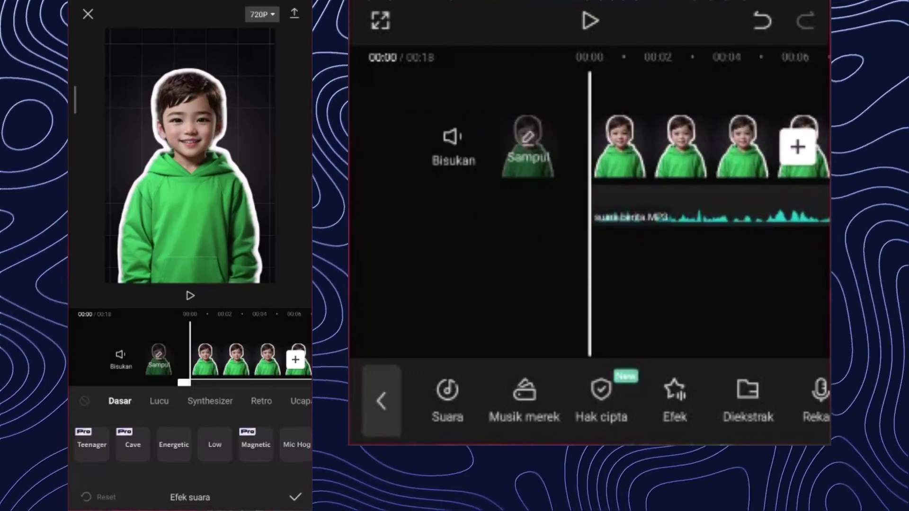
left_click(710, 206)
scroll(190, 445, "right", 2)
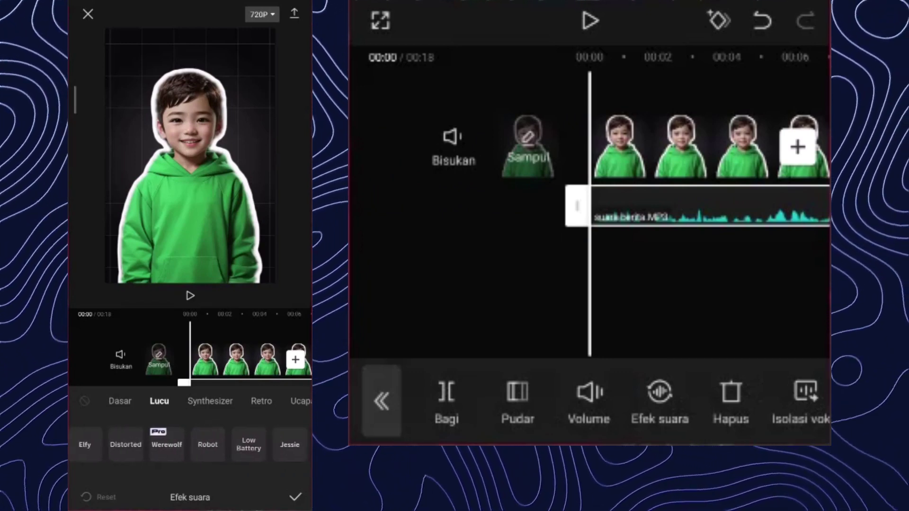
left_click(660, 402)
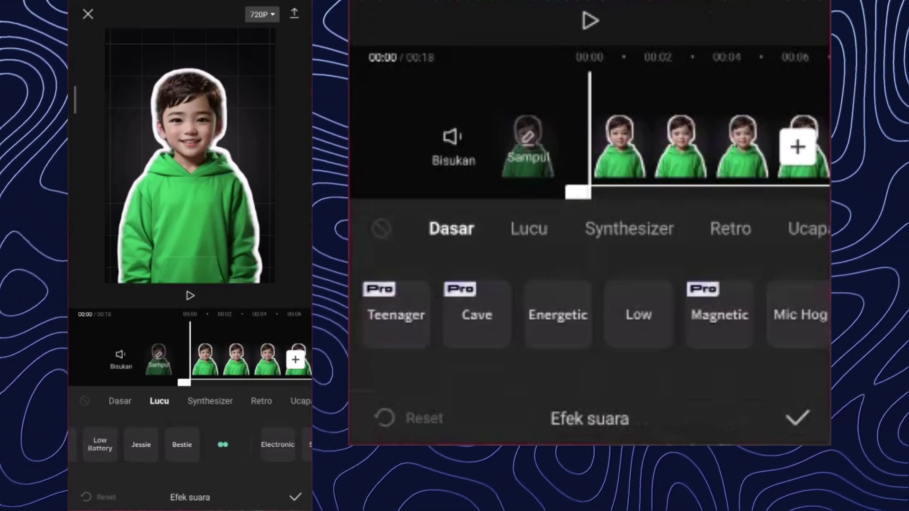
left_click(529, 228)
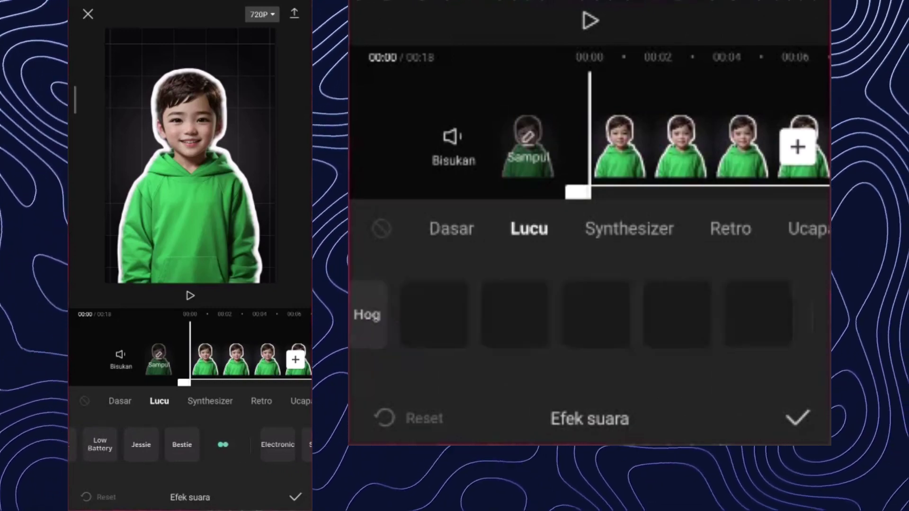
scroll(590, 315, "right", 3)
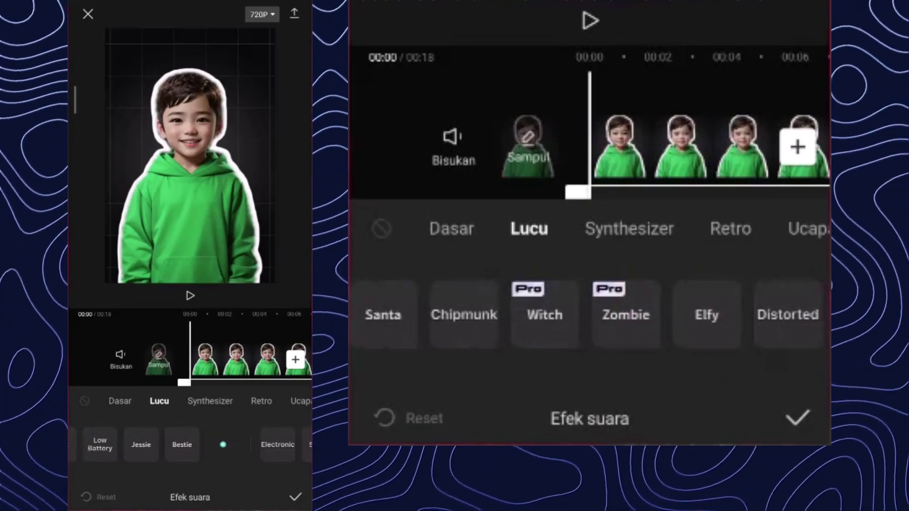
scroll(590, 315, "right", 3)
scroll(589, 315, "right", 5)
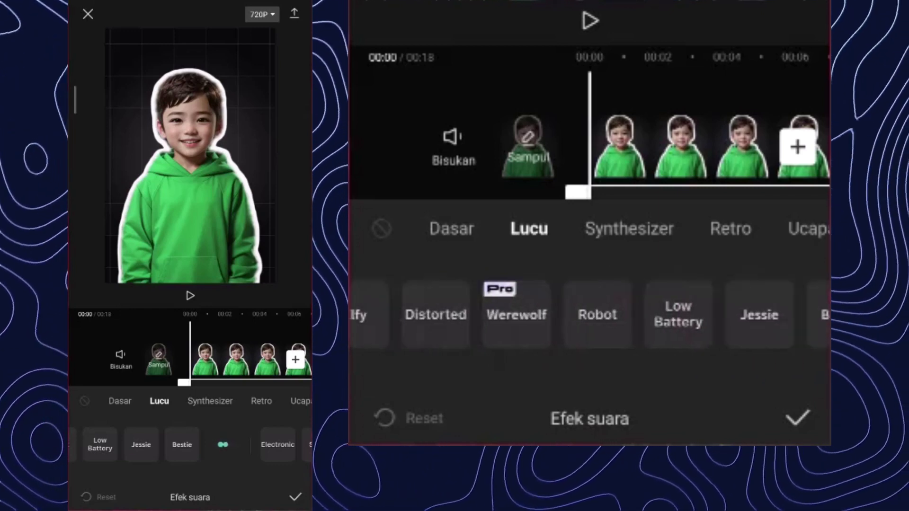
scroll(590, 315, "right", 3)
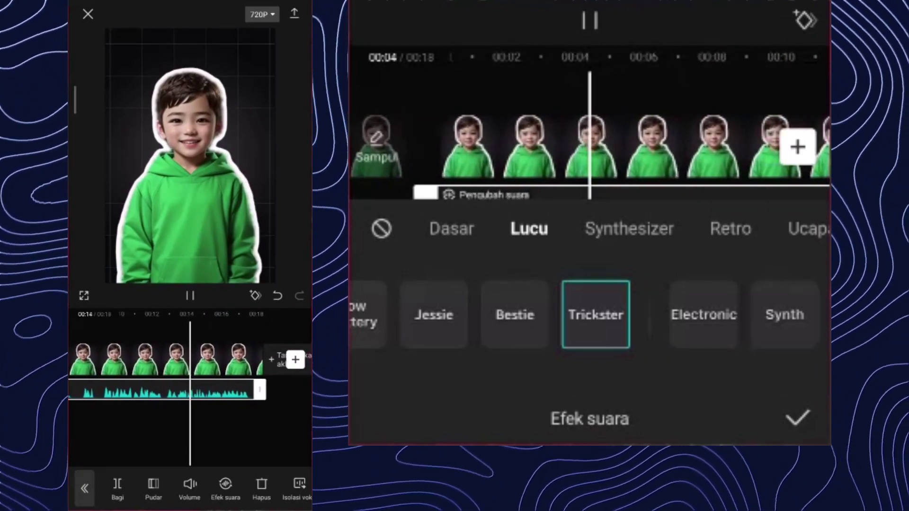
left_click(798, 419)
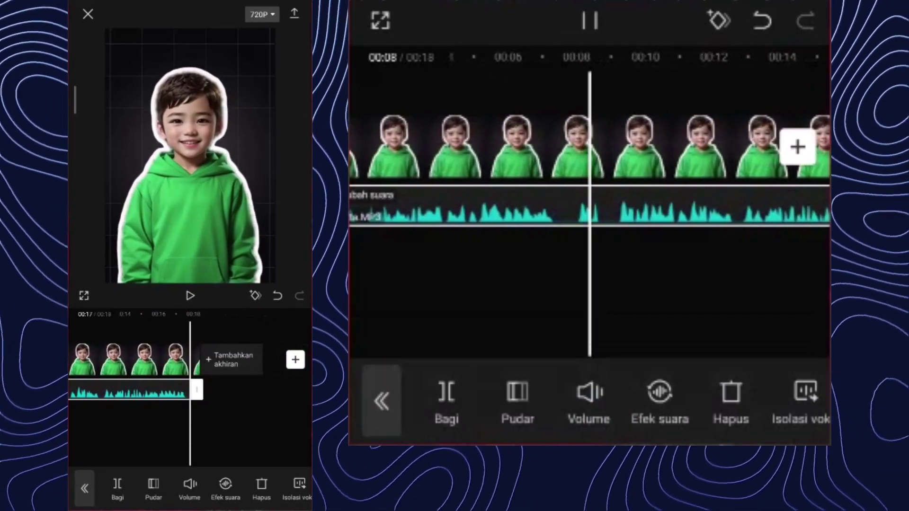
Set the export resolution to 1080p and export the video
left_click(262, 14)
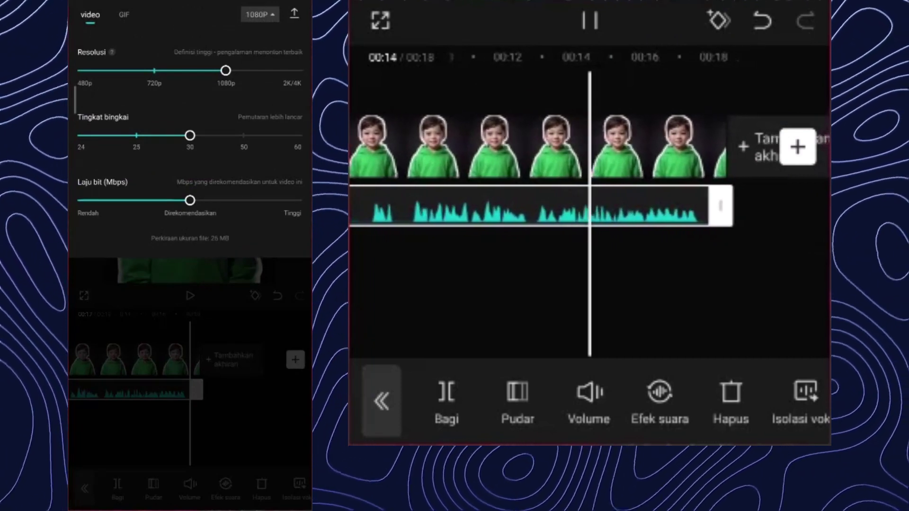
left_click(294, 13)
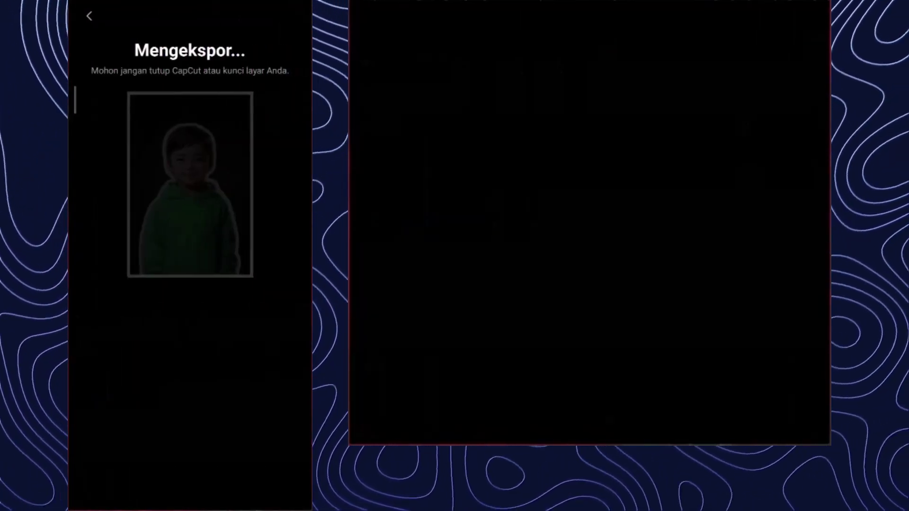